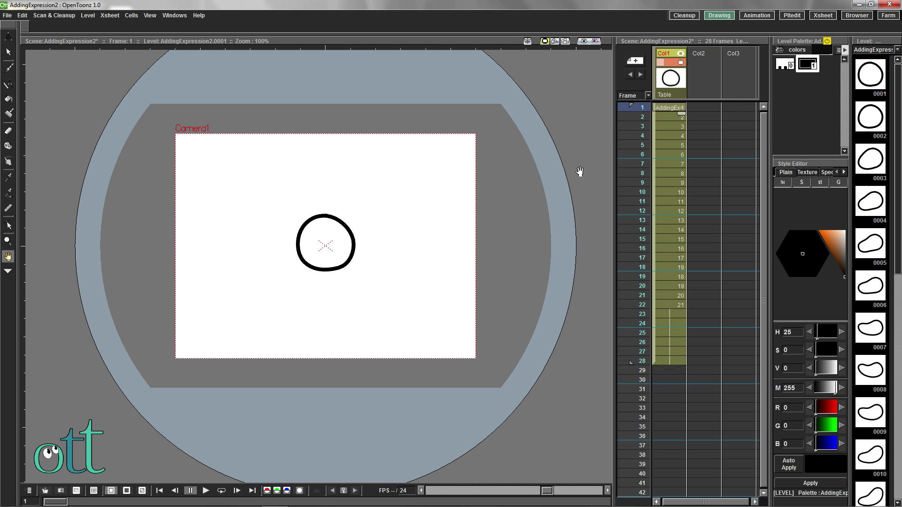
# - After previewing the ball animation, create a new Raster Level named 'Background' in Col2
pyautogui.moveTo(623, 106)
pyautogui.mouseDown()
pyautogui.moveTo(622, 339)
pyautogui.moveTo(603, 188)
pyautogui.moveTo(623, 103)
pyautogui.moveTo(621, 360)
pyautogui.moveTo(619, 106)
pyautogui.mouseUp()
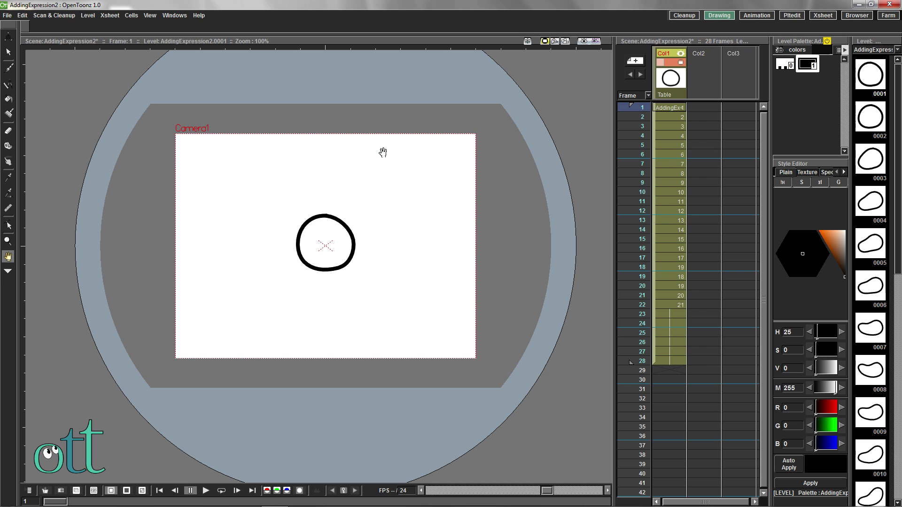
pyautogui.click(7, 16)
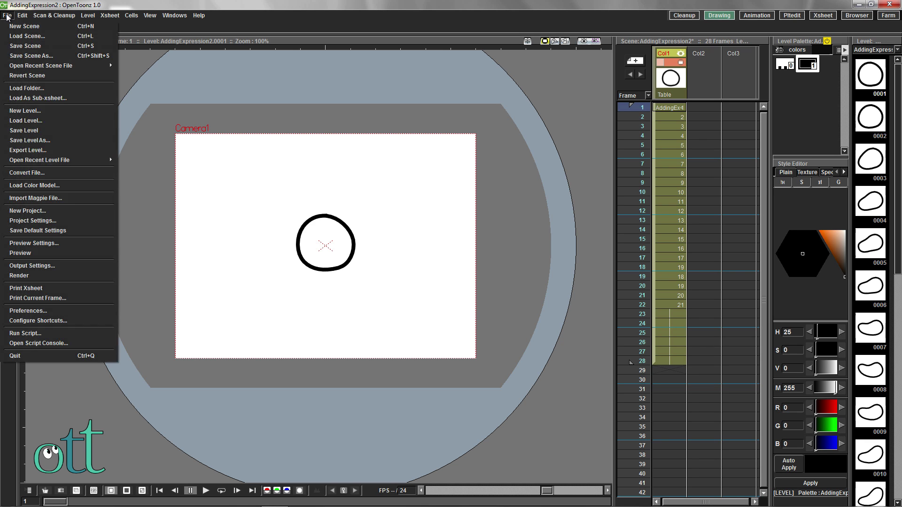
pyautogui.click(25, 111)
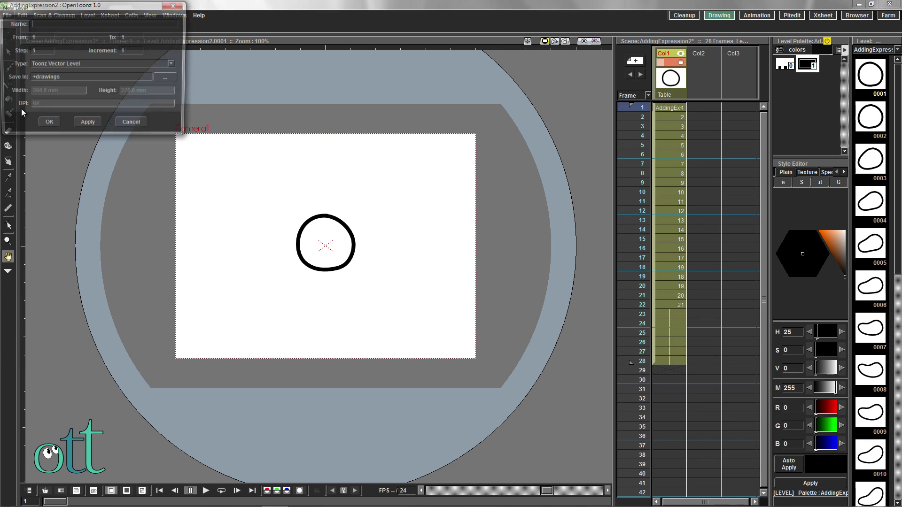
pyautogui.click(175, 65)
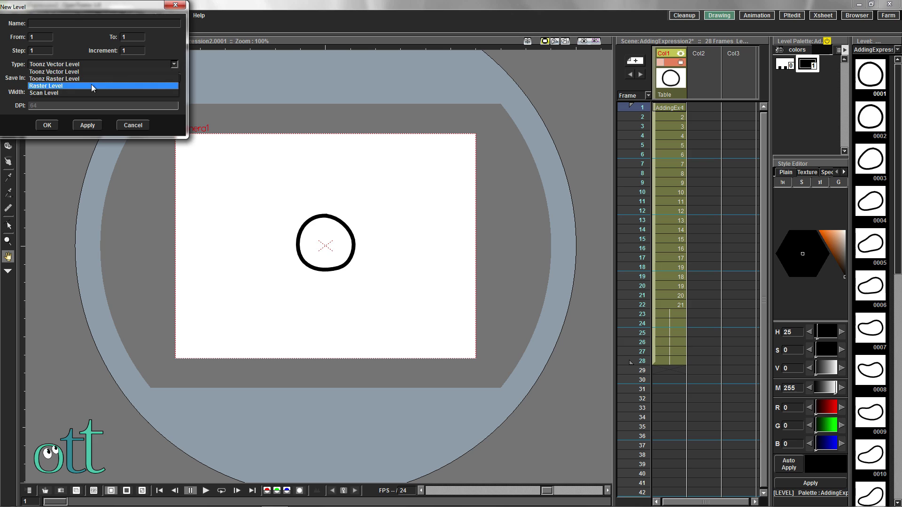
pyautogui.click(89, 86)
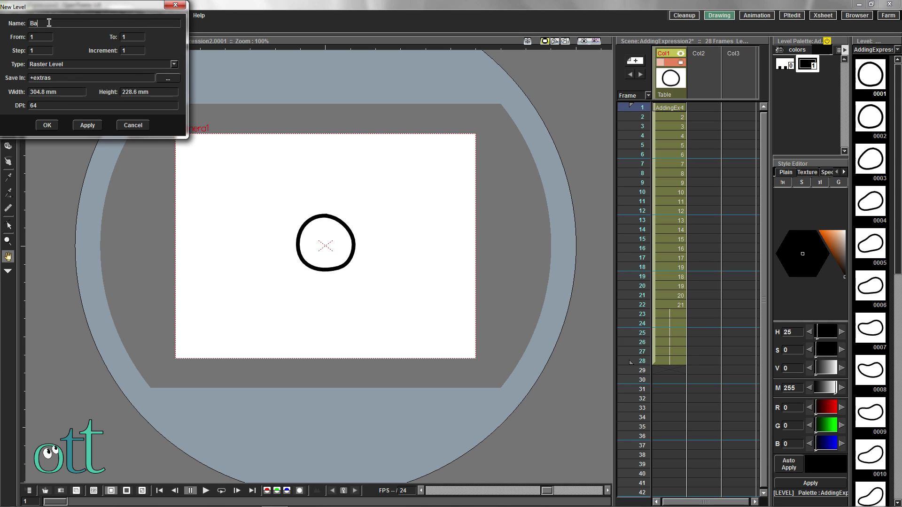
pyautogui.click(49, 23)
pyautogui.write('Background')
pyautogui.click(47, 125)
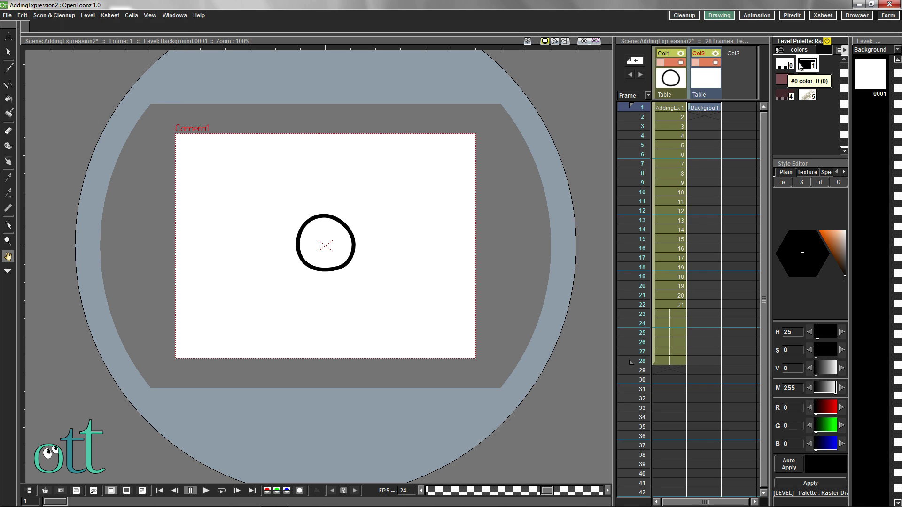
# - Add a semi-transparent brown style 6 (RGB 91, 66, 49, matte 110), hide Col1 and select Background
pyautogui.rightClick(809, 110)
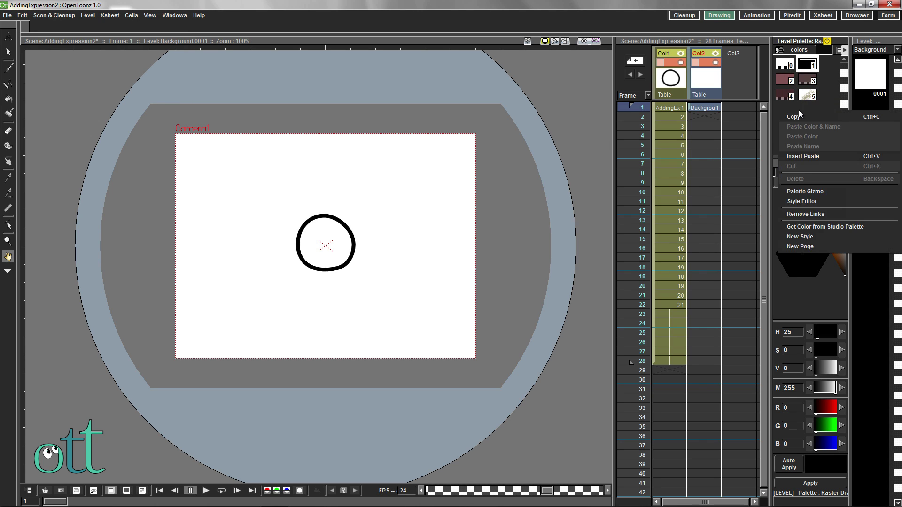
pyautogui.click(797, 235)
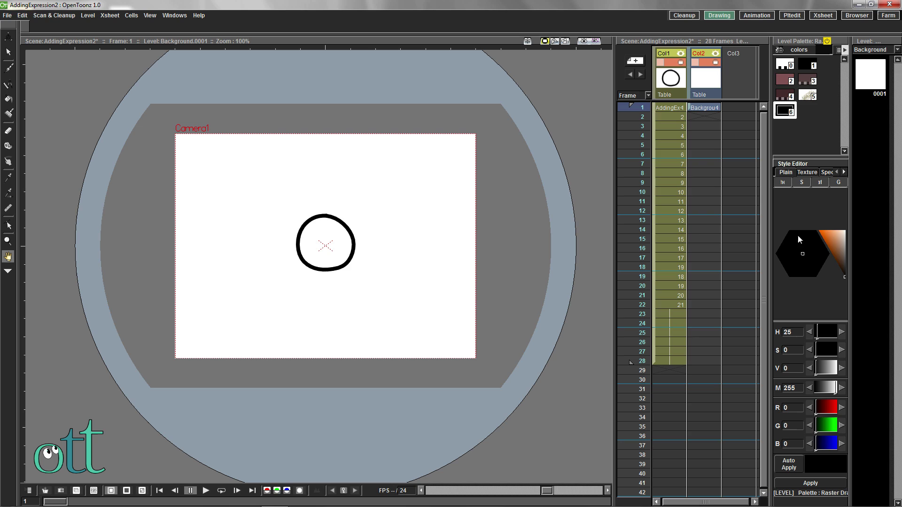
pyautogui.click(840, 259)
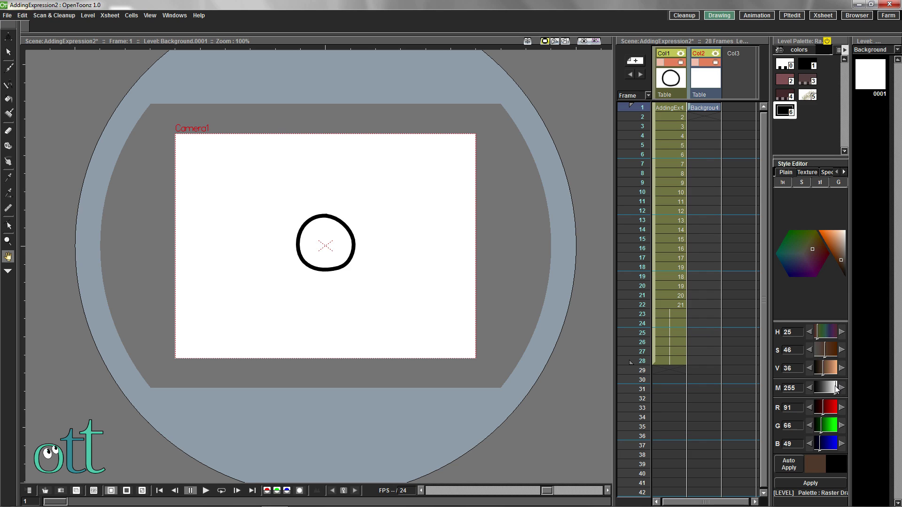
pyautogui.moveTo(835, 388); pyautogui.dragTo(825, 389)
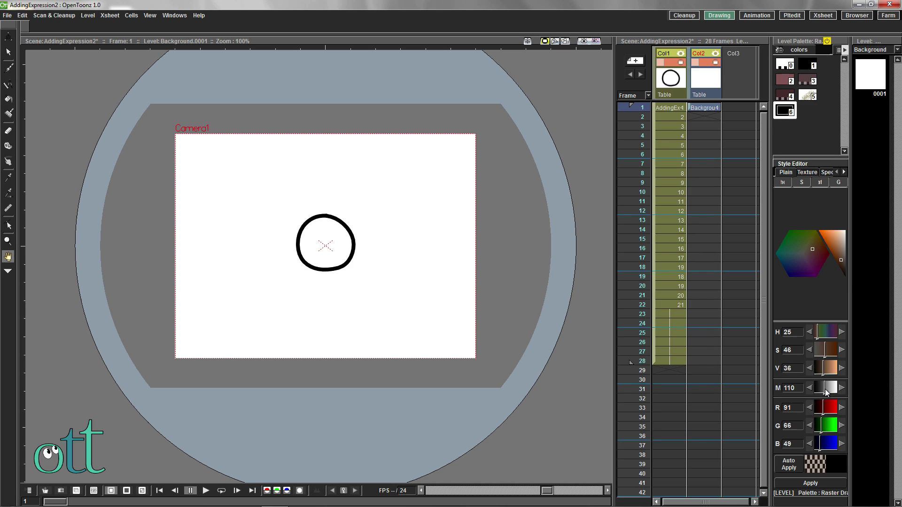
pyautogui.click(812, 483)
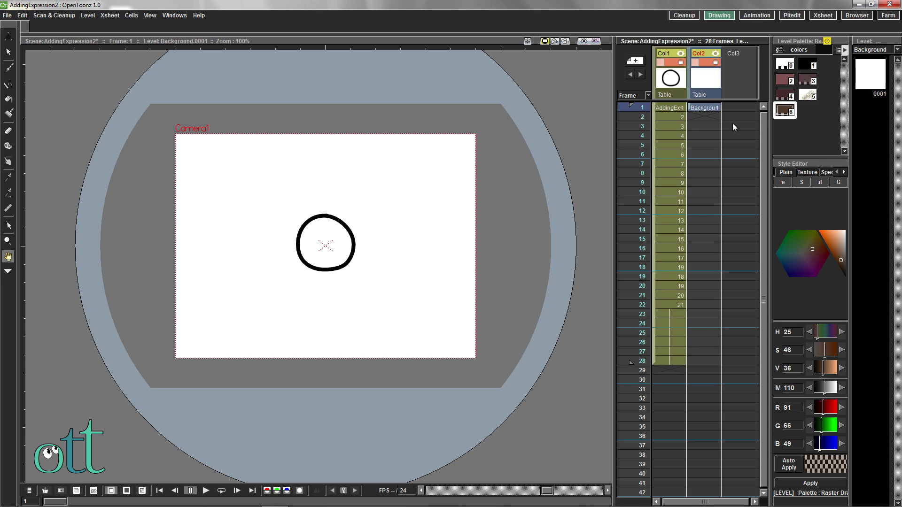
pyautogui.click(679, 62)
pyautogui.click(703, 106)
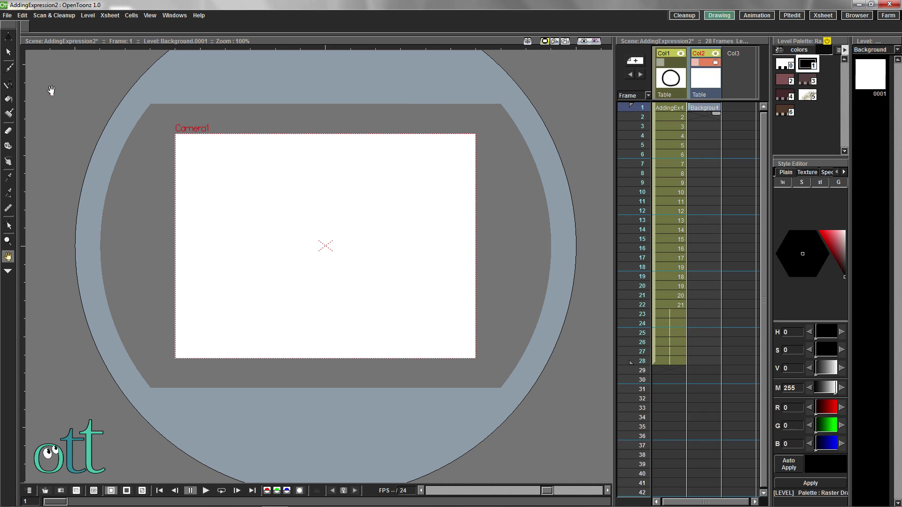
# - Set up the Brush with Max thickness 36 and the textured style 5
pyautogui.click(8, 69)
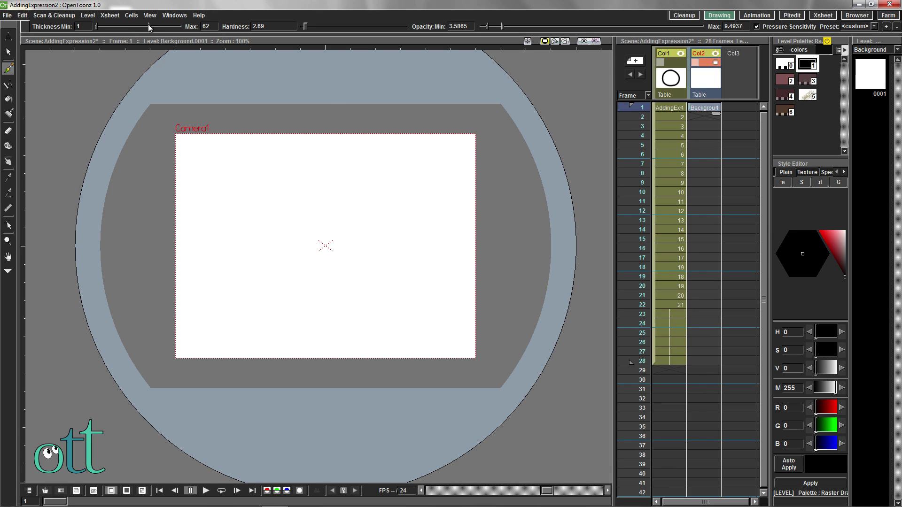
pyautogui.moveTo(131, 28); pyautogui.dragTo(126, 29)
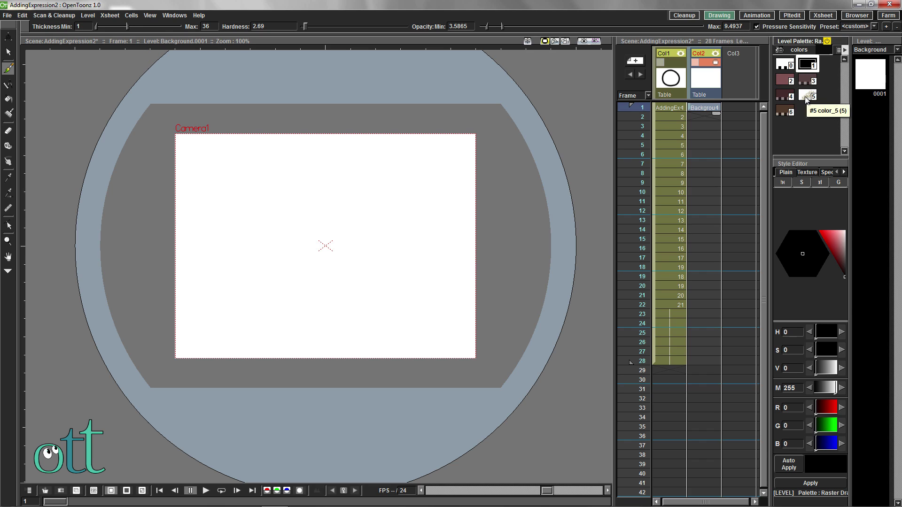
pyautogui.click(807, 97)
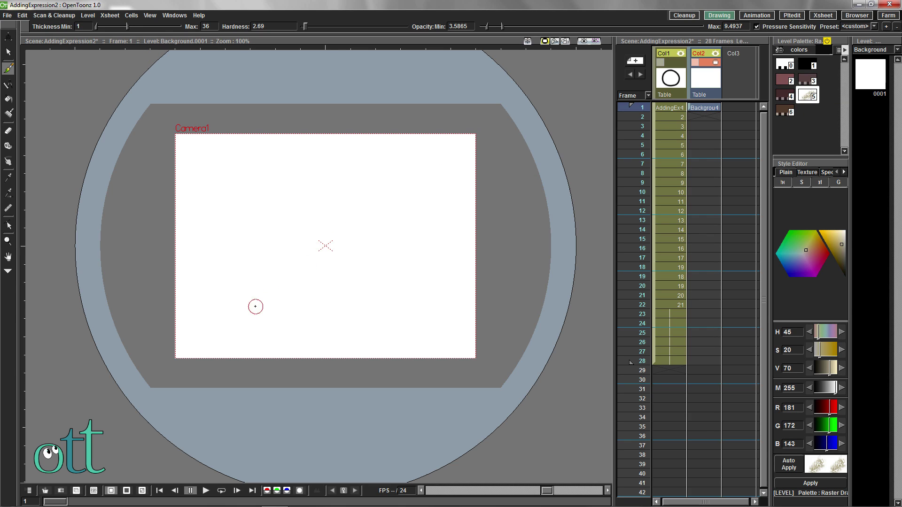
# - Paint a pale boulder outline and horizon line, then shade its left edge in reddish style 2
pyautogui.moveTo(241, 312)
pyautogui.mouseDown()
pyautogui.moveTo(279, 284)
pyautogui.moveTo(277, 264)
pyautogui.moveTo(300, 249)
pyautogui.moveTo(301, 228)
pyautogui.moveTo(282, 195)
pyautogui.moveTo(304, 185)
pyautogui.moveTo(340, 197)
pyautogui.moveTo(369, 231)
pyautogui.moveTo(366, 256)
pyautogui.mouseUp()
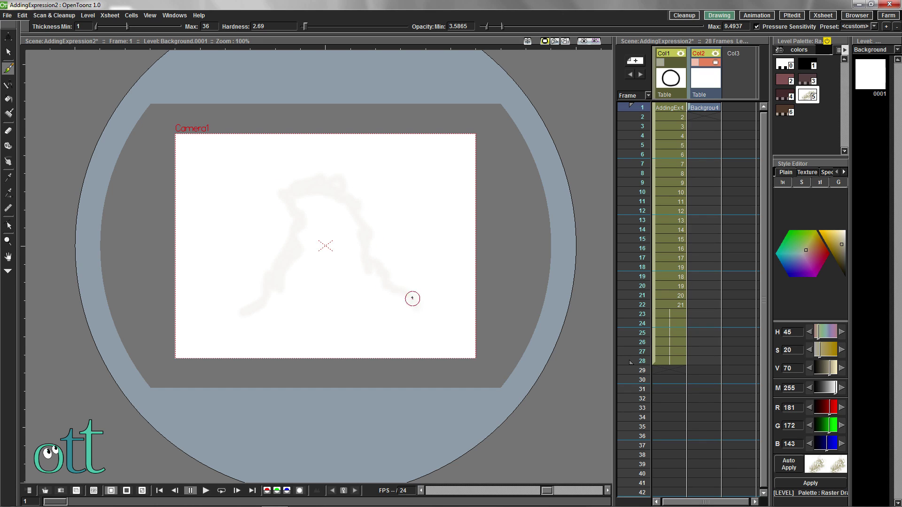
pyautogui.moveTo(412, 298)
pyautogui.mouseDown()
pyautogui.moveTo(416, 328)
pyautogui.moveTo(308, 333)
pyautogui.moveTo(213, 318)
pyautogui.mouseUp()
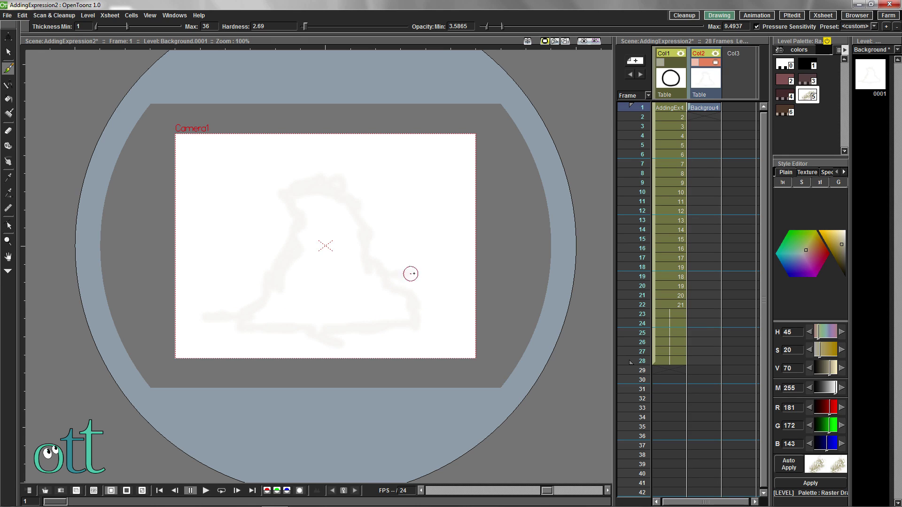
pyautogui.moveTo(470, 281); pyautogui.dragTo(176, 281)
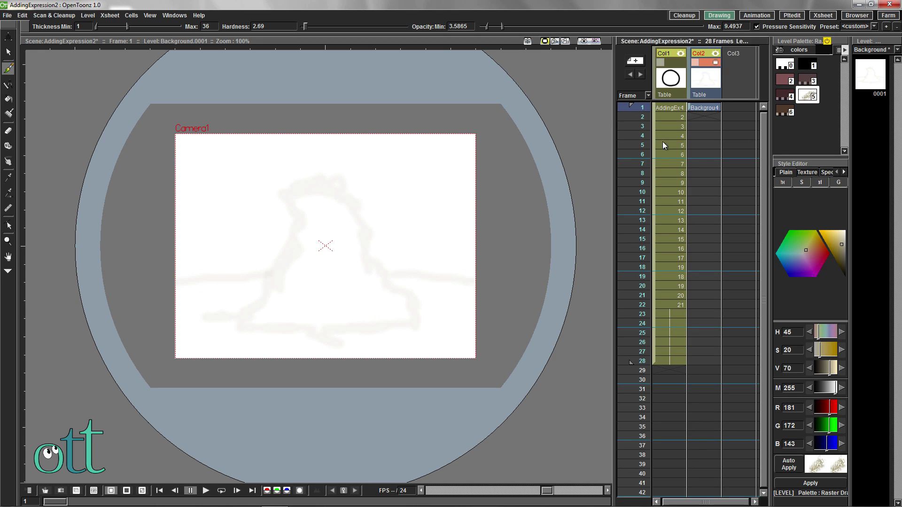
pyautogui.click(784, 80)
pyautogui.moveTo(297, 195)
pyautogui.mouseDown()
pyautogui.moveTo(296, 243)
pyautogui.moveTo(265, 287)
pyautogui.moveTo(281, 290)
pyautogui.moveTo(245, 312)
pyautogui.moveTo(327, 324)
pyautogui.moveTo(380, 318)
pyautogui.moveTo(294, 300)
pyautogui.moveTo(311, 218)
pyautogui.moveTo(303, 189)
pyautogui.moveTo(321, 194)
pyautogui.moveTo(291, 186)
pyautogui.moveTo(315, 188)
pyautogui.moveTo(353, 203)
pyautogui.moveTo(371, 279)
pyautogui.moveTo(374, 266)
pyautogui.moveTo(416, 320)
pyautogui.moveTo(348, 330)
pyautogui.moveTo(373, 316)
pyautogui.moveTo(288, 296)
pyautogui.moveTo(318, 220)
pyautogui.moveTo(311, 261)
pyautogui.moveTo(275, 307)
pyautogui.mouseUp()
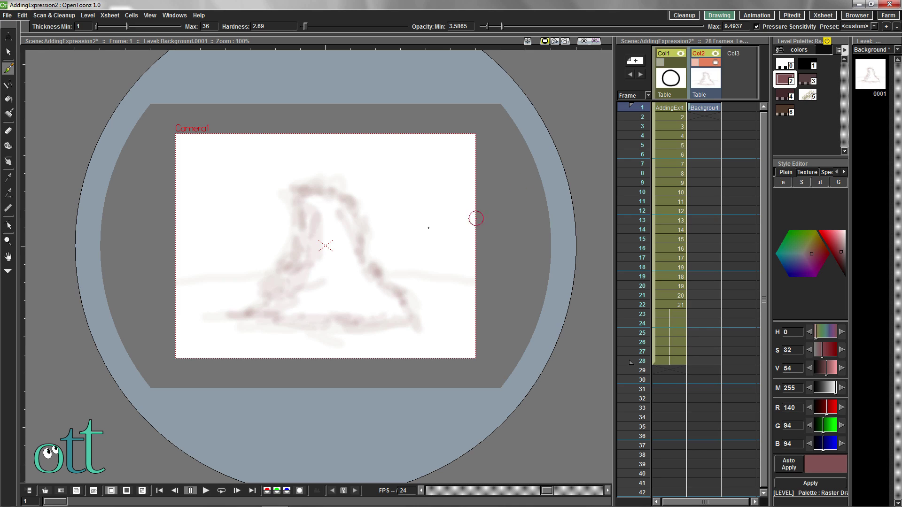
# - Add reddish strokes along the boulder base, then darker style 3 strokes on its left slope and centre
pyautogui.moveTo(304, 212)
pyautogui.mouseDown()
pyautogui.moveTo(302, 195)
pyautogui.moveTo(305, 225)
pyautogui.mouseUp()
pyautogui.moveTo(296, 334)
pyautogui.mouseDown()
pyautogui.moveTo(204, 326)
pyautogui.moveTo(206, 342)
pyautogui.moveTo(336, 323)
pyautogui.moveTo(274, 333)
pyautogui.mouseUp()
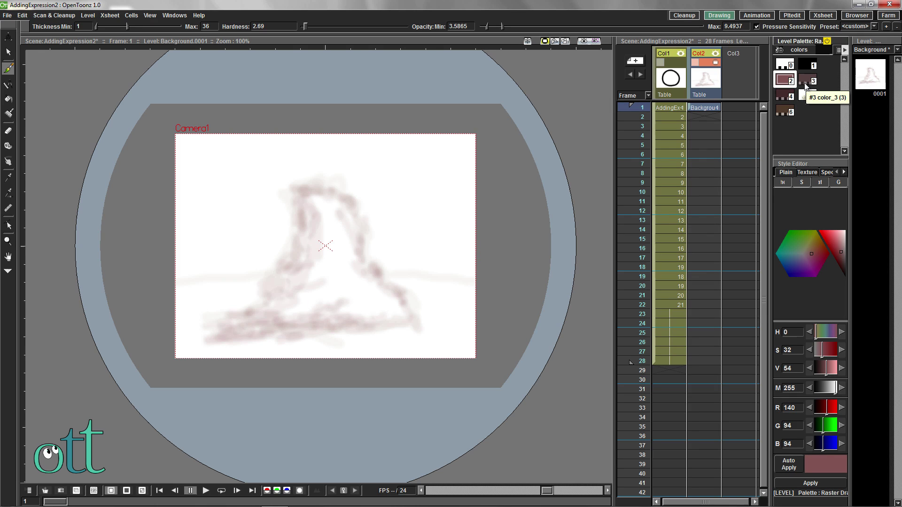
pyautogui.click(806, 80)
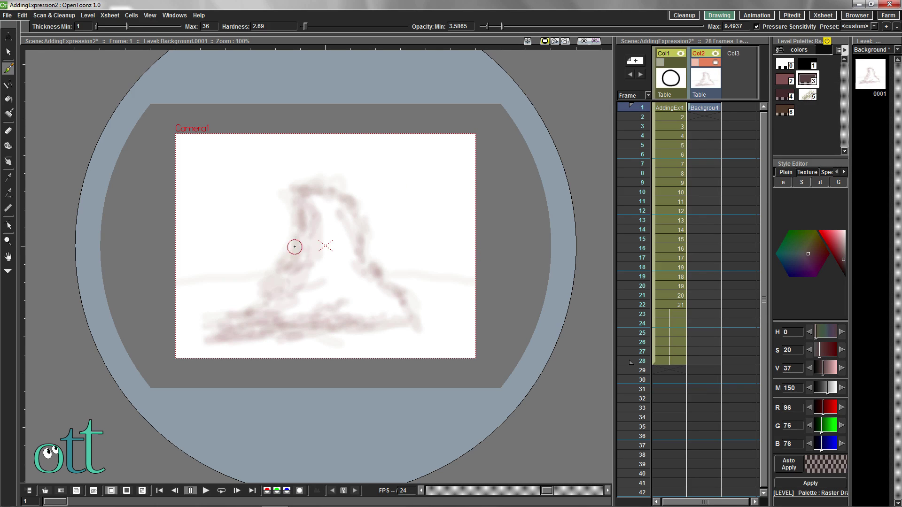
pyautogui.moveTo(295, 247)
pyautogui.mouseDown()
pyautogui.moveTo(302, 229)
pyautogui.moveTo(290, 198)
pyautogui.moveTo(299, 210)
pyautogui.moveTo(299, 256)
pyautogui.moveTo(281, 311)
pyautogui.moveTo(273, 287)
pyautogui.moveTo(271, 314)
pyautogui.moveTo(261, 312)
pyautogui.moveTo(266, 322)
pyautogui.moveTo(301, 321)
pyautogui.moveTo(294, 332)
pyautogui.moveTo(302, 330)
pyautogui.moveTo(258, 333)
pyautogui.moveTo(260, 317)
pyautogui.moveTo(302, 335)
pyautogui.moveTo(357, 327)
pyautogui.moveTo(283, 310)
pyautogui.moveTo(303, 312)
pyautogui.moveTo(302, 232)
pyautogui.mouseUp()
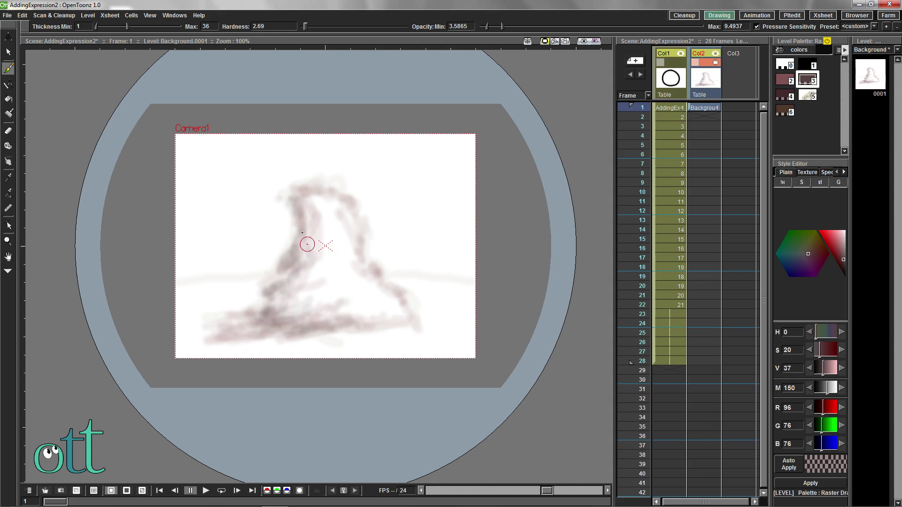
pyautogui.moveTo(307, 197)
pyautogui.mouseDown()
pyautogui.moveTo(331, 240)
pyautogui.moveTo(356, 235)
pyautogui.moveTo(317, 237)
pyautogui.moveTo(328, 265)
pyautogui.moveTo(320, 285)
pyautogui.mouseUp()
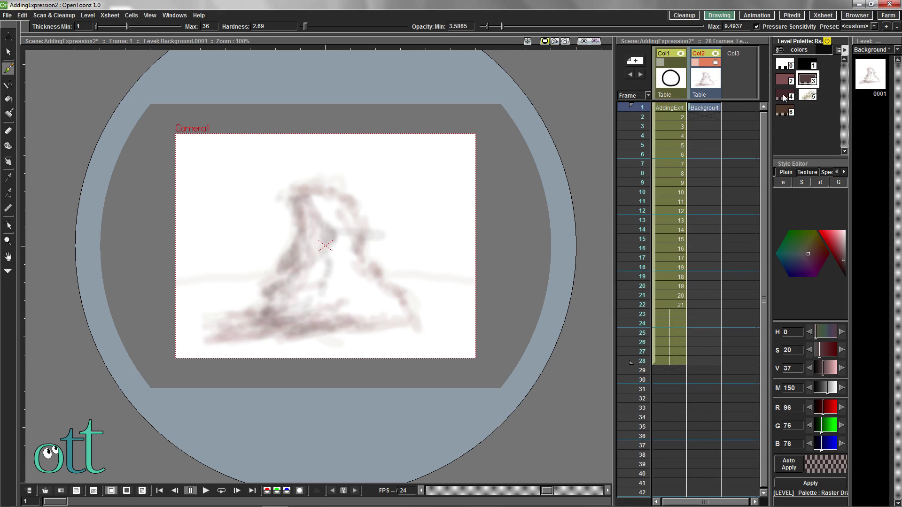
# - Switch to brown style 6, thin the brush to Max 10 and raise the style's opacity
pyautogui.click(781, 109)
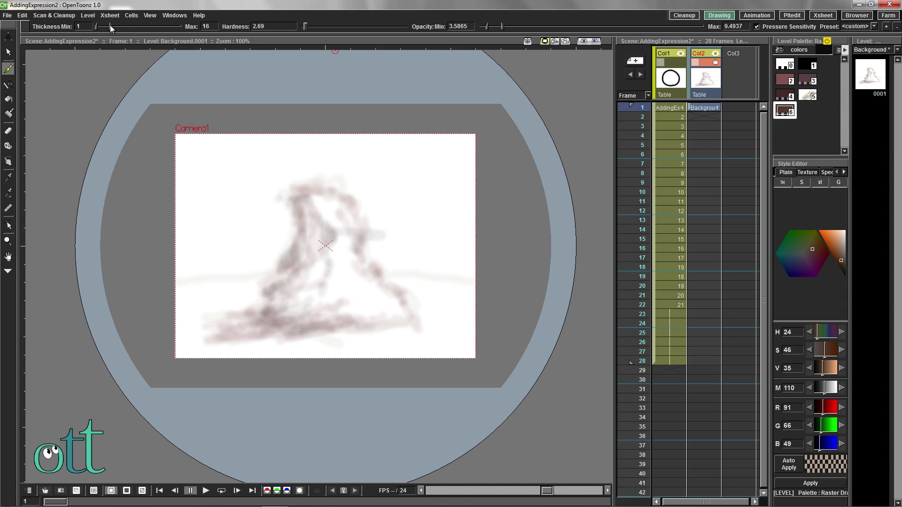
pyautogui.moveTo(112, 29); pyautogui.dragTo(106, 26)
pyautogui.moveTo(823, 388); pyautogui.dragTo(832, 388)
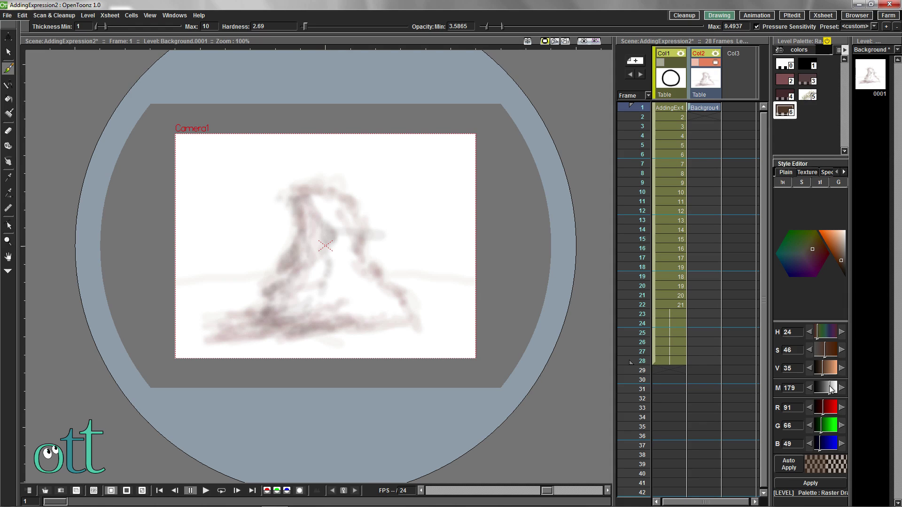
pyautogui.click(814, 484)
pyautogui.scroll(2, 296, 211)
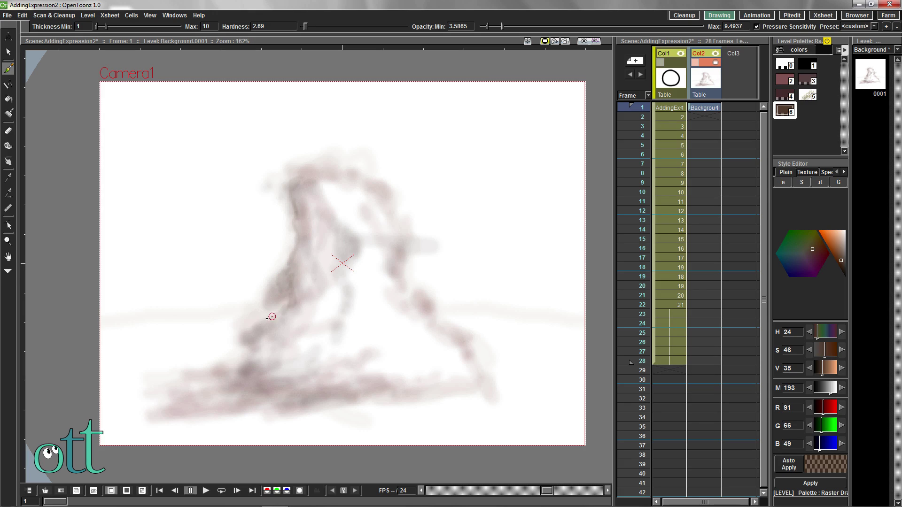
# - Hatch dark brown strokes over the rock's left side, right edge, shoulder and base
pyautogui.moveTo(271, 317); pyautogui.dragTo(260, 322)
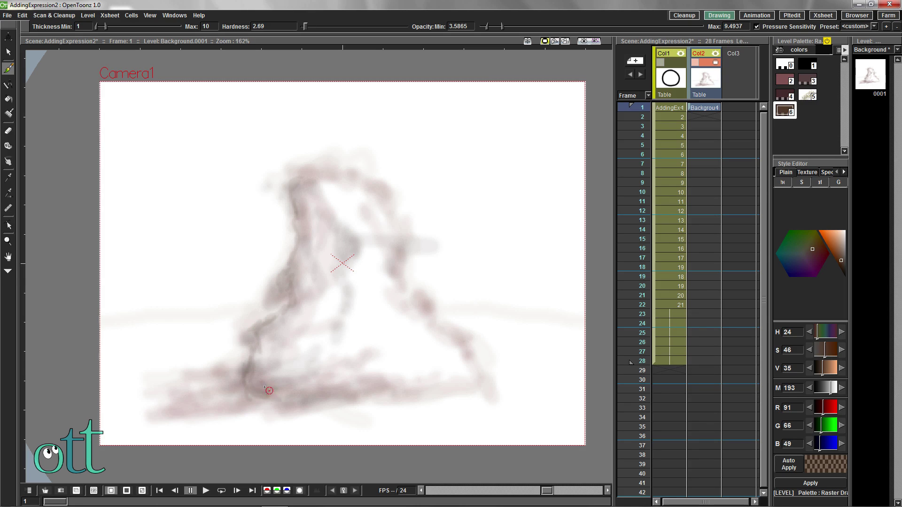
pyautogui.moveTo(268, 390); pyautogui.dragTo(303, 395)
pyautogui.moveTo(366, 397); pyautogui.dragTo(443, 388)
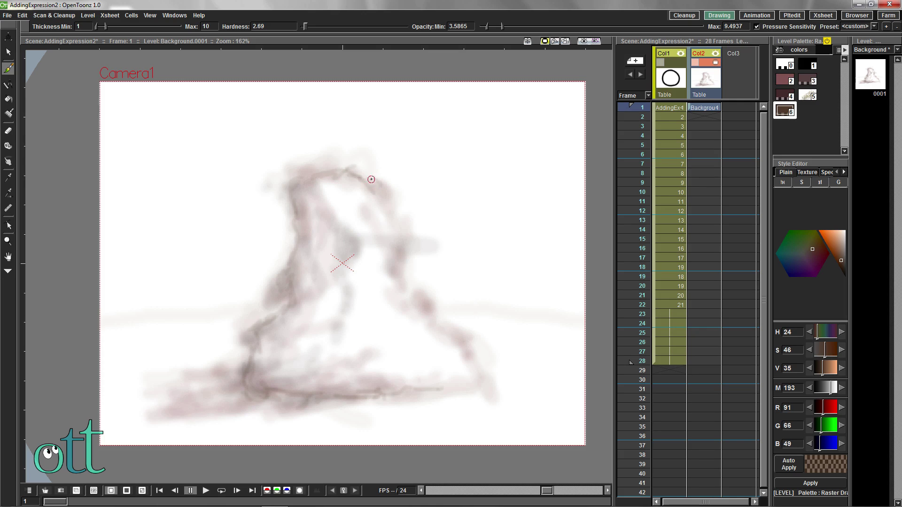
pyautogui.moveTo(395, 233); pyautogui.dragTo(399, 245)
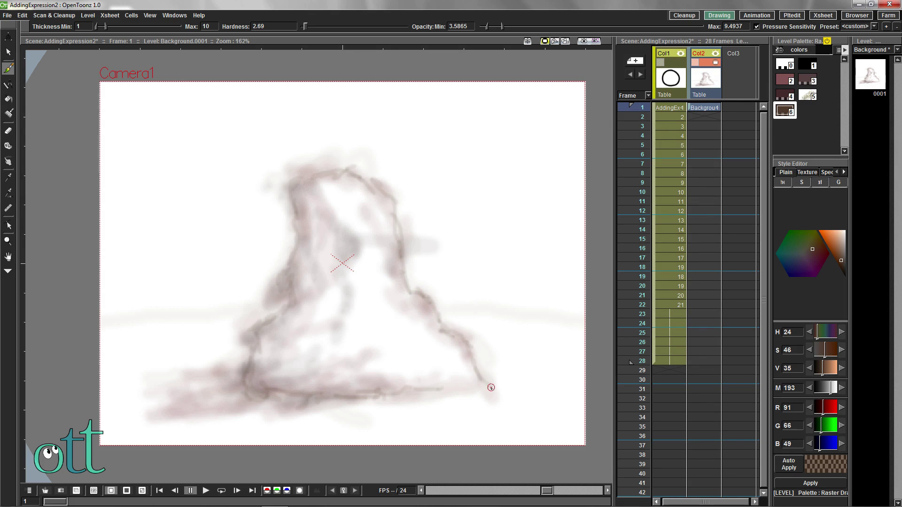
pyautogui.moveTo(437, 389); pyautogui.dragTo(495, 397)
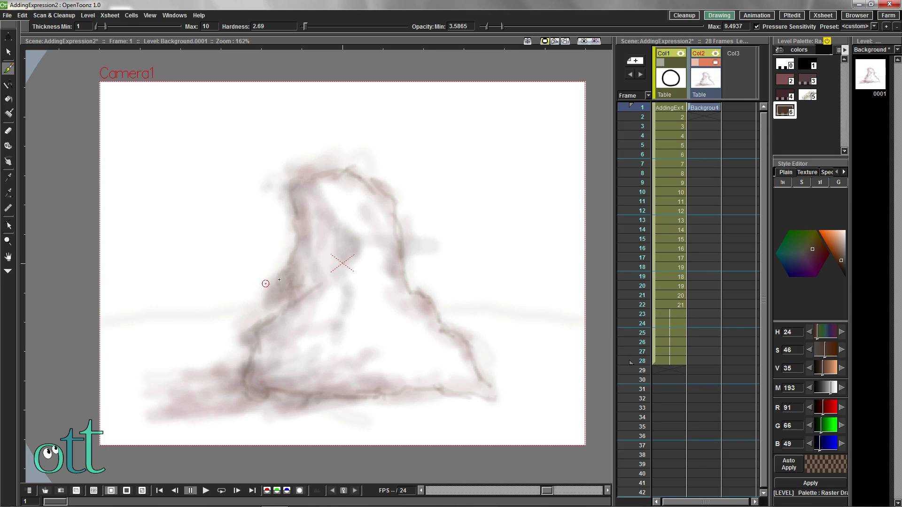
pyautogui.moveTo(289, 276)
pyautogui.mouseDown()
pyautogui.moveTo(332, 231)
pyautogui.moveTo(339, 206)
pyautogui.mouseUp()
pyautogui.moveTo(306, 289)
pyautogui.mouseDown()
pyautogui.moveTo(267, 320)
pyautogui.moveTo(274, 365)
pyautogui.moveTo(292, 385)
pyautogui.mouseUp()
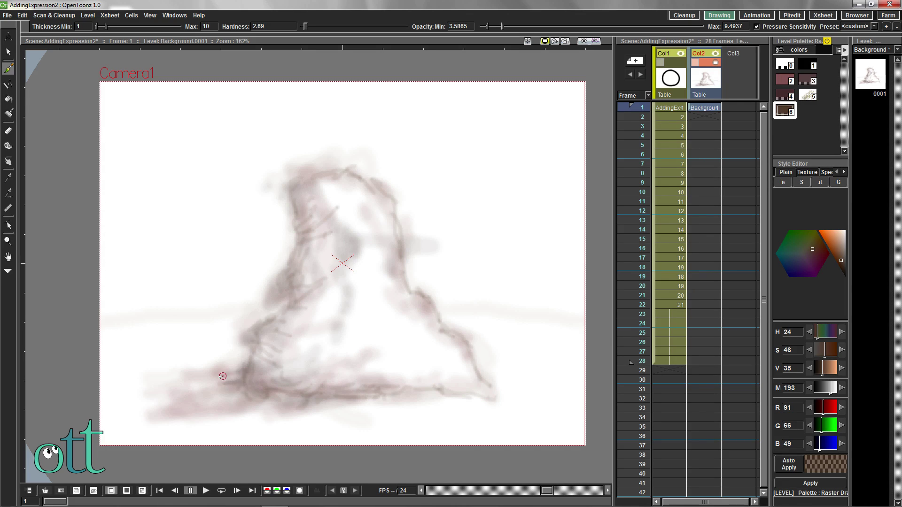
pyautogui.moveTo(222, 377)
pyautogui.mouseDown()
pyautogui.moveTo(237, 390)
pyautogui.moveTo(226, 398)
pyautogui.moveTo(298, 397)
pyautogui.moveTo(239, 401)
pyautogui.mouseUp()
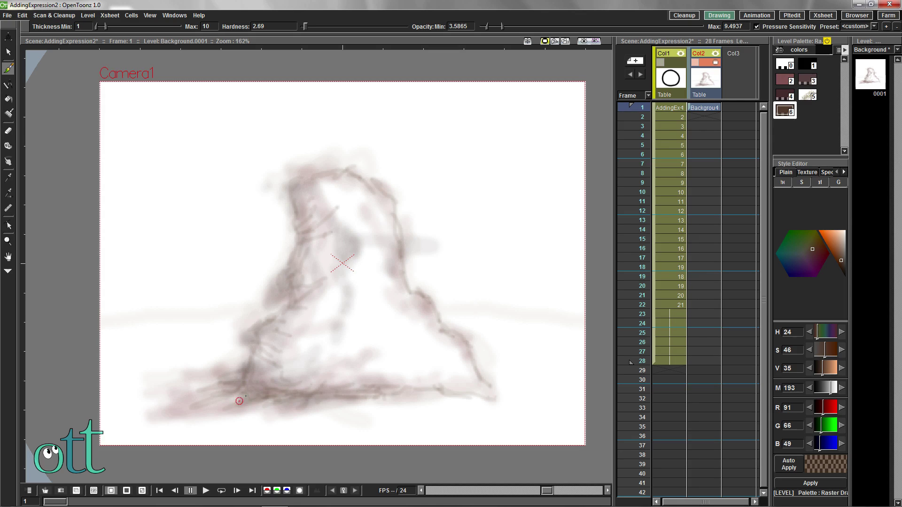
pyautogui.moveTo(374, 390)
pyautogui.mouseDown()
pyautogui.moveTo(343, 362)
pyautogui.moveTo(329, 377)
pyautogui.mouseUp()
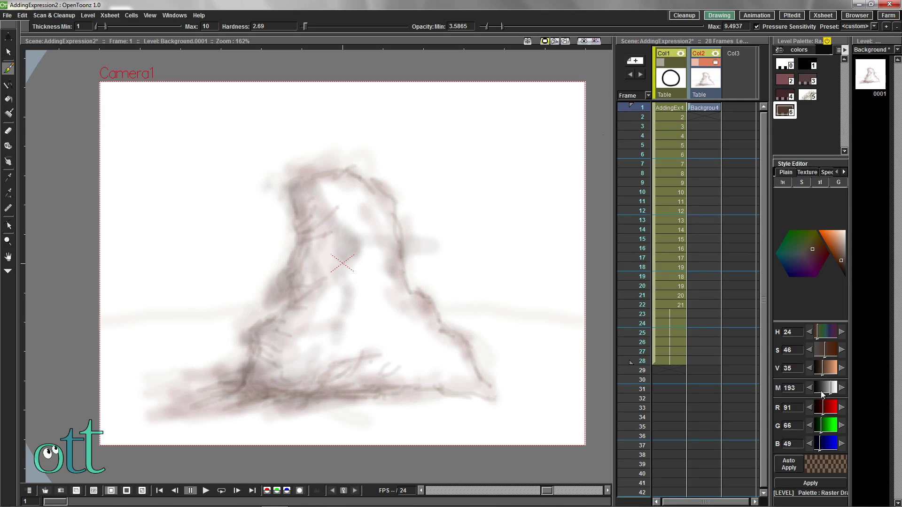
# - Make the brown fully opaque (M 255) and darken the rock's left side and lower base
pyautogui.moveTo(829, 396); pyautogui.dragTo(838, 393)
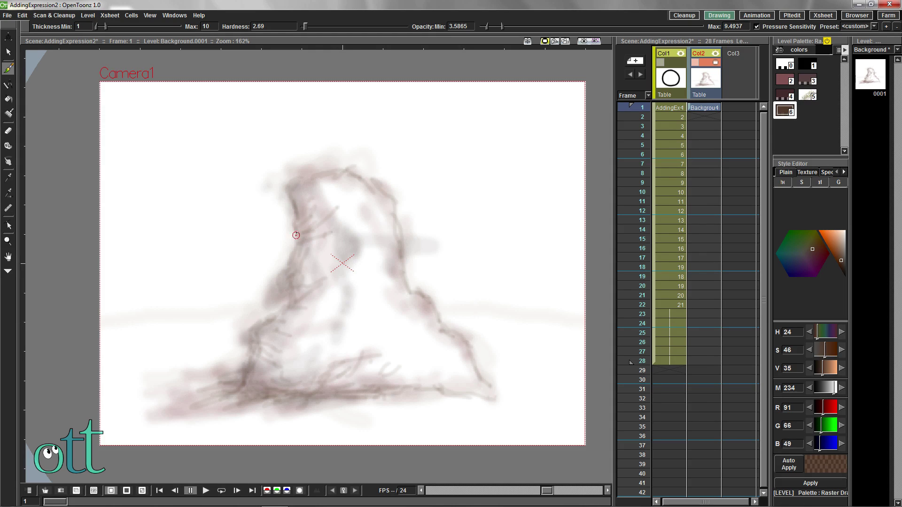
pyautogui.moveTo(270, 310); pyautogui.dragTo(252, 329)
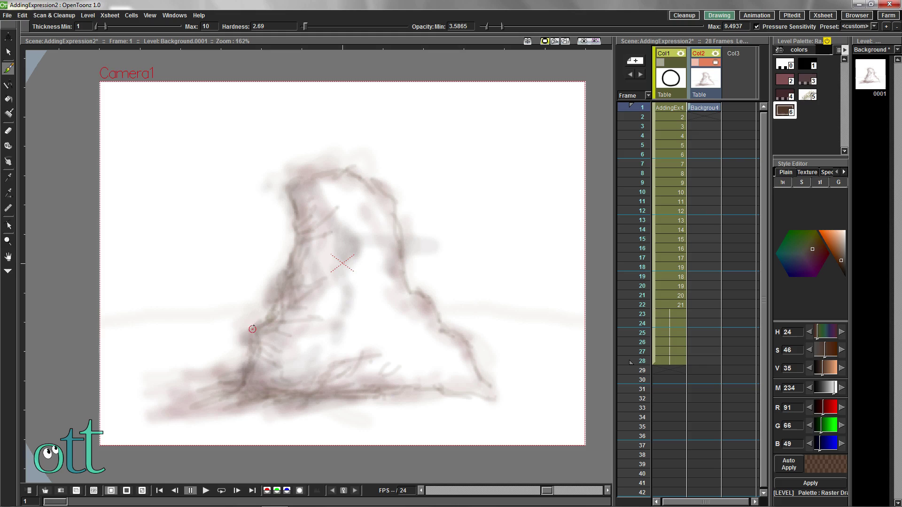
pyautogui.moveTo(229, 374)
pyautogui.mouseDown()
pyautogui.moveTo(317, 346)
pyautogui.moveTo(257, 386)
pyautogui.moveTo(288, 404)
pyautogui.moveTo(382, 394)
pyautogui.mouseUp()
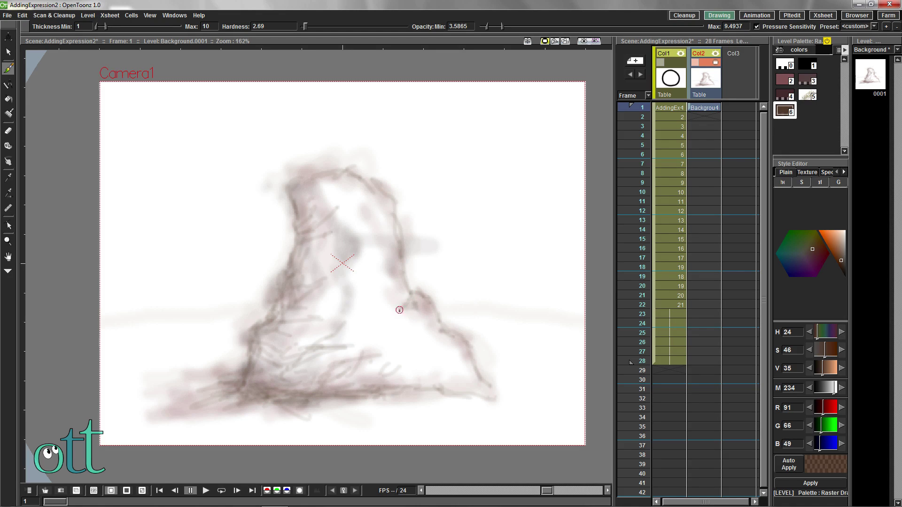
pyautogui.moveTo(401, 319)
pyautogui.mouseDown()
pyautogui.moveTo(414, 339)
pyautogui.moveTo(452, 338)
pyautogui.moveTo(403, 358)
pyautogui.moveTo(432, 345)
pyautogui.moveTo(447, 355)
pyautogui.moveTo(395, 385)
pyautogui.moveTo(447, 395)
pyautogui.mouseUp()
pyautogui.moveTo(240, 381)
pyautogui.mouseDown()
pyautogui.moveTo(179, 397)
pyautogui.moveTo(185, 382)
pyautogui.mouseUp()
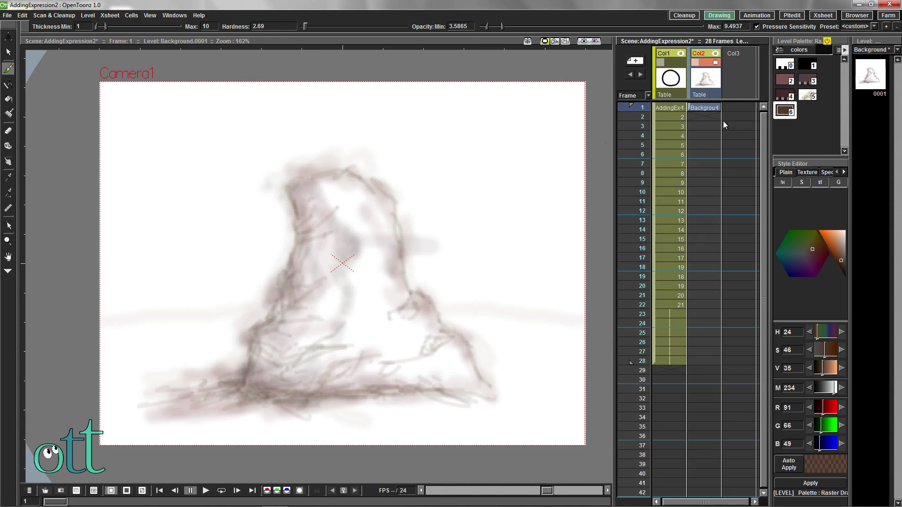
# - Add a light cyan style, thicken the brush to Max 79, and wash the sky with it
pyautogui.rightClick(813, 123)
pyautogui.click(804, 225)
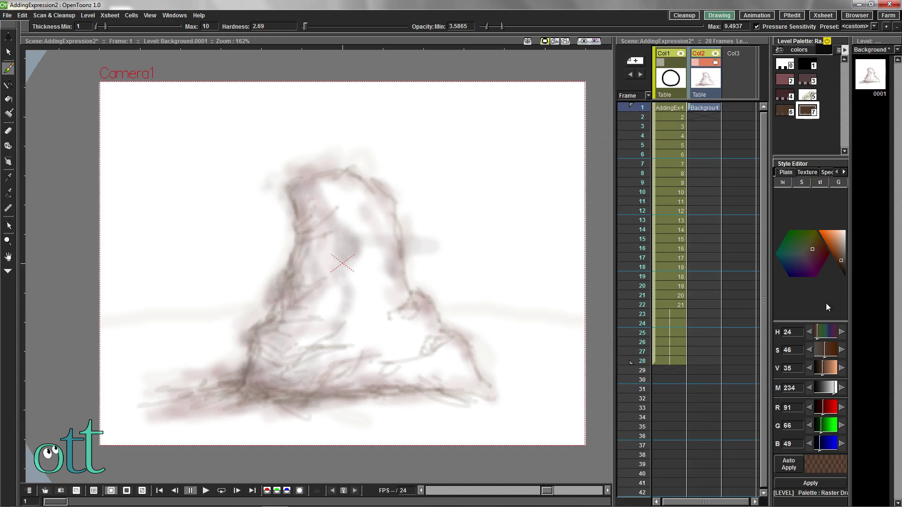
pyautogui.click(796, 254)
pyautogui.click(841, 245)
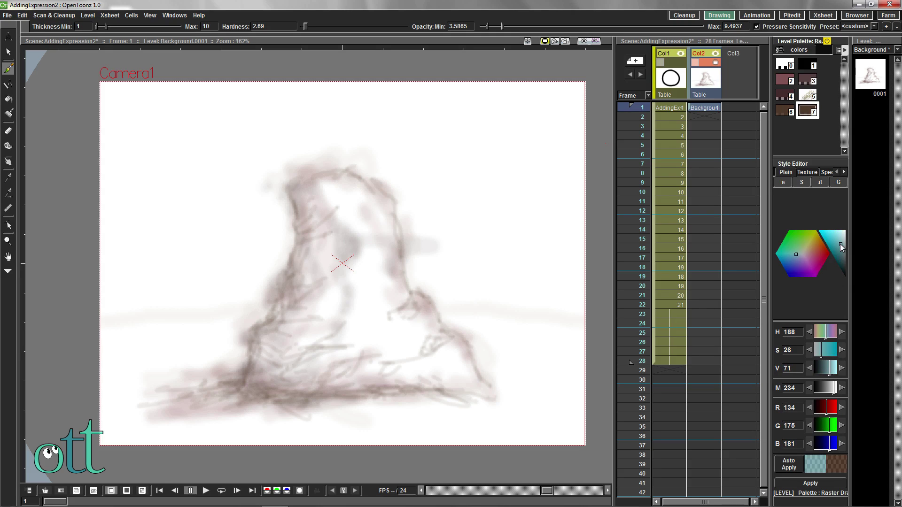
pyautogui.click(810, 483)
pyautogui.moveTo(107, 27); pyautogui.dragTo(163, 27)
pyautogui.moveTo(123, 109); pyautogui.dragTo(417, 107)
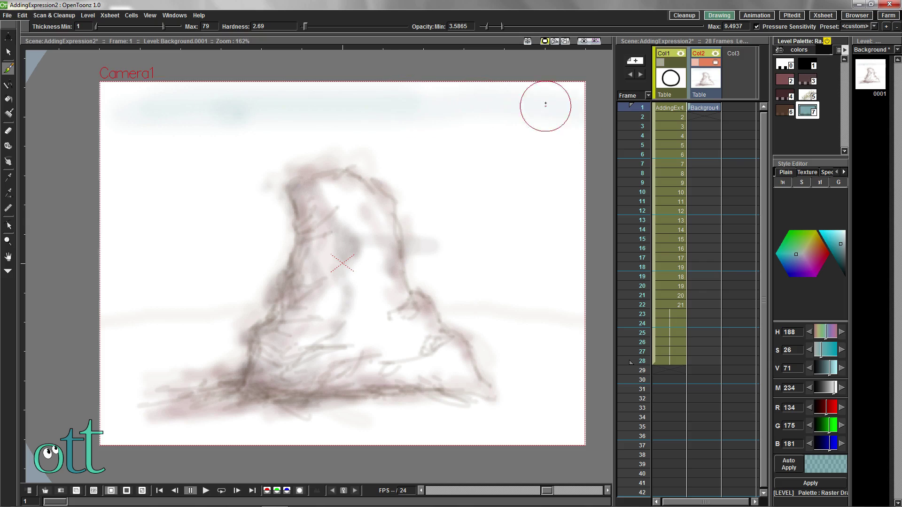
pyautogui.moveTo(545, 104)
pyautogui.mouseDown()
pyautogui.moveTo(209, 75)
pyautogui.moveTo(145, 131)
pyautogui.moveTo(257, 138)
pyautogui.moveTo(116, 177)
pyautogui.moveTo(299, 128)
pyautogui.moveTo(582, 106)
pyautogui.moveTo(509, 172)
pyautogui.moveTo(555, 160)
pyautogui.moveTo(109, 218)
pyautogui.moveTo(215, 228)
pyautogui.moveTo(268, 253)
pyautogui.moveTo(218, 238)
pyautogui.mouseUp()
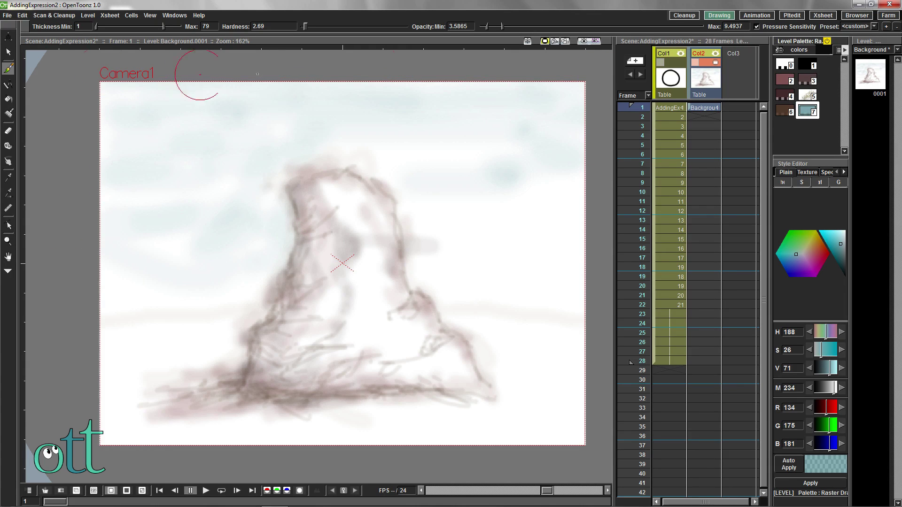
# - Add a second translucent cyan style (RGB 134, 234, 234, matte 124) and brush more tint across the sky
pyautogui.click(704, 304)
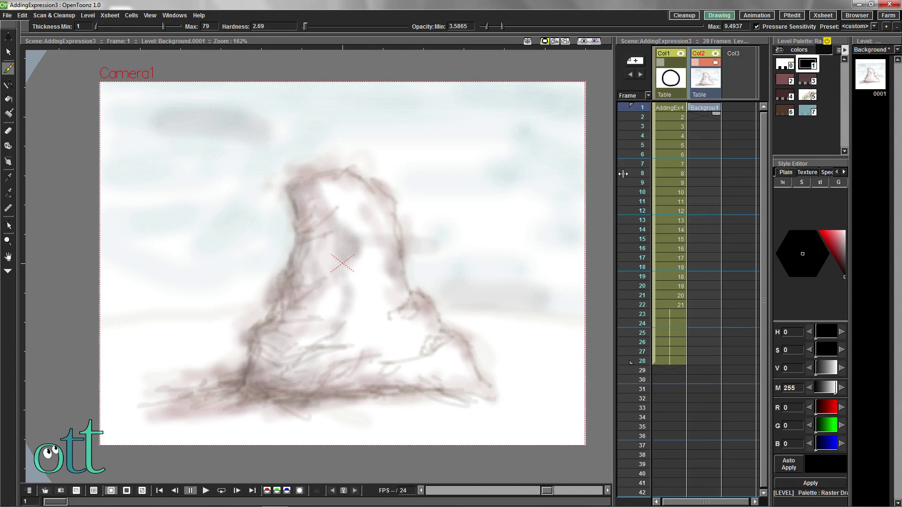
pyautogui.rightClick(778, 128)
pyautogui.click(801, 255)
pyautogui.moveTo(843, 256)
pyautogui.mouseDown()
pyautogui.moveTo(827, 242)
pyautogui.moveTo(838, 238)
pyautogui.mouseUp()
pyautogui.click(796, 256)
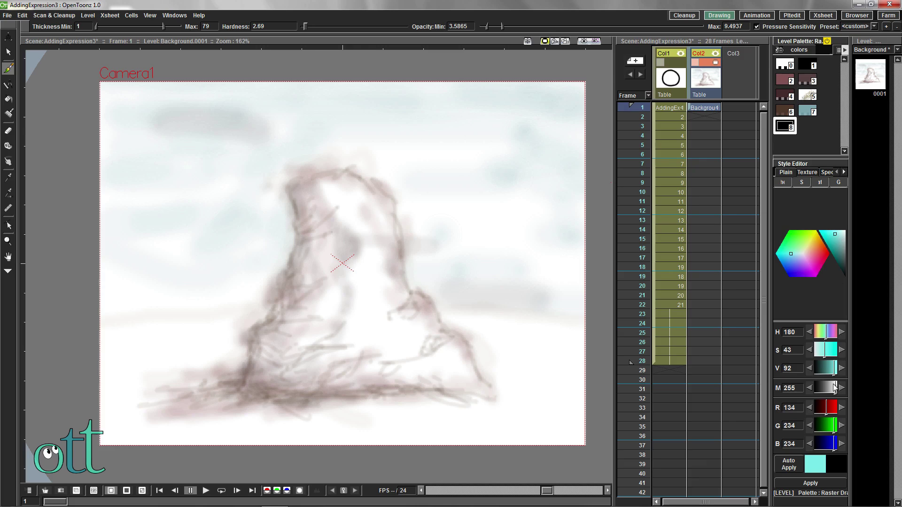
pyautogui.moveTo(834, 387); pyautogui.dragTo(825, 388)
pyautogui.click(810, 483)
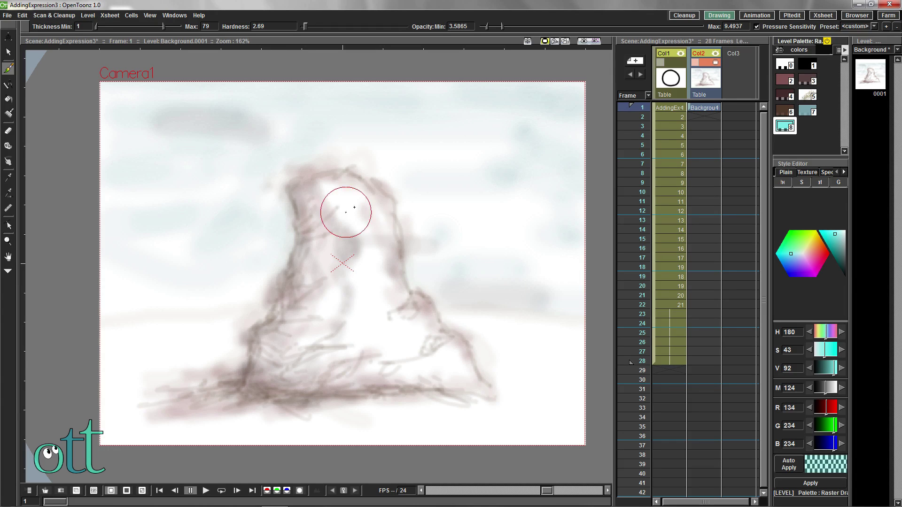
pyautogui.moveTo(467, 90)
pyautogui.mouseDown()
pyautogui.moveTo(442, 86)
pyautogui.moveTo(269, 94)
pyautogui.moveTo(299, 119)
pyautogui.moveTo(231, 89)
pyautogui.moveTo(142, 90)
pyautogui.moveTo(146, 124)
pyautogui.moveTo(232, 172)
pyautogui.moveTo(192, 166)
pyautogui.moveTo(221, 196)
pyautogui.moveTo(73, 202)
pyautogui.moveTo(465, 203)
pyautogui.moveTo(580, 215)
pyautogui.moveTo(562, 210)
pyautogui.moveTo(572, 207)
pyautogui.moveTo(589, 223)
pyautogui.moveTo(572, 144)
pyautogui.moveTo(479, 85)
pyautogui.moveTo(388, 143)
pyautogui.moveTo(361, 133)
pyautogui.moveTo(580, 219)
pyautogui.moveTo(289, 190)
pyautogui.moveTo(352, 155)
pyautogui.moveTo(272, 169)
pyautogui.moveTo(282, 177)
pyautogui.moveTo(239, 112)
pyautogui.mouseUp()
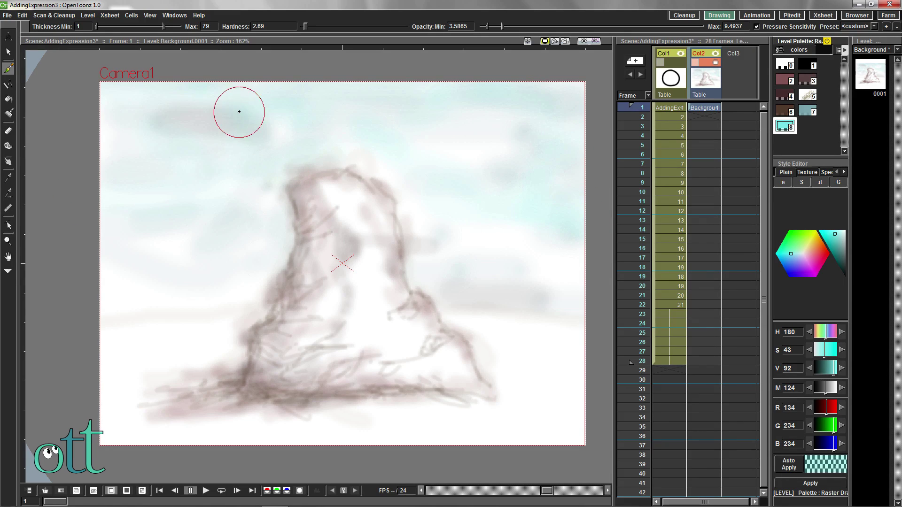
# - Create a translucent gold style 9 (RGB 196, 156, 45) and wash it over the rock's body
pyautogui.rightClick(798, 123)
pyautogui.click(809, 260)
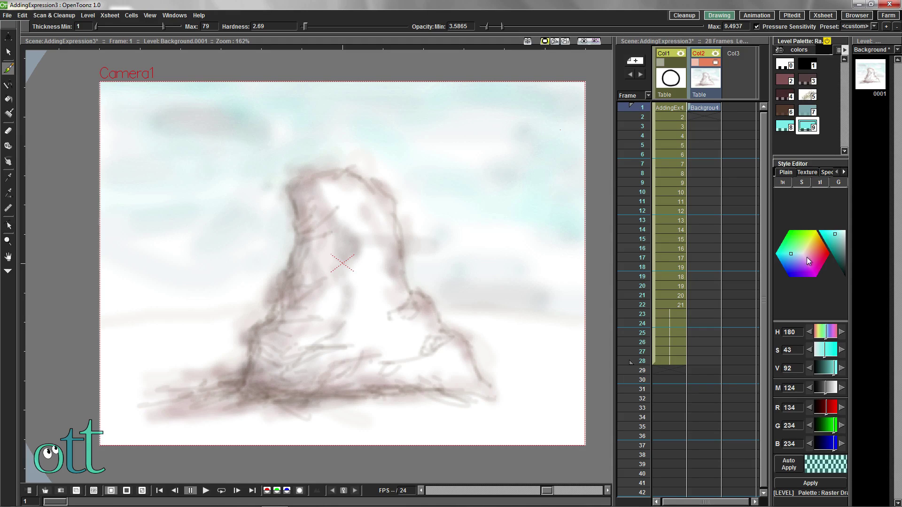
pyautogui.click(812, 242)
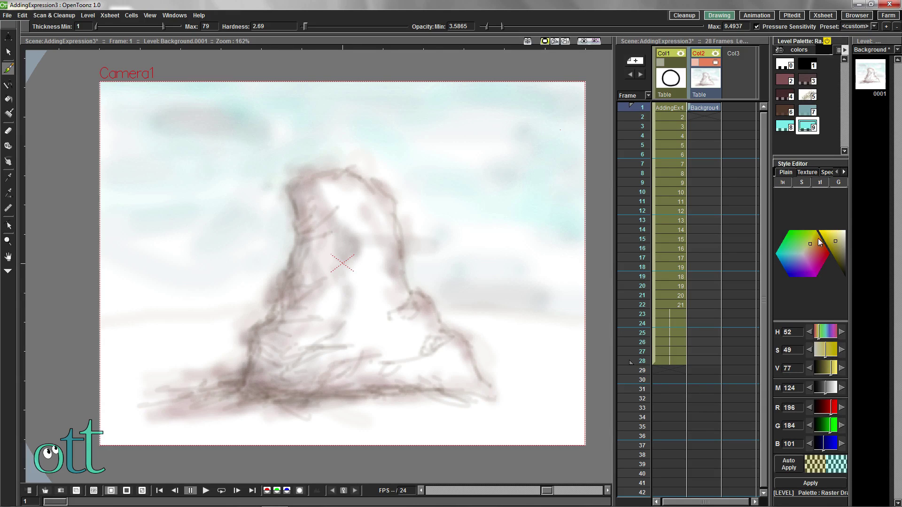
pyautogui.click(831, 240)
pyautogui.moveTo(827, 390); pyautogui.dragTo(829, 390)
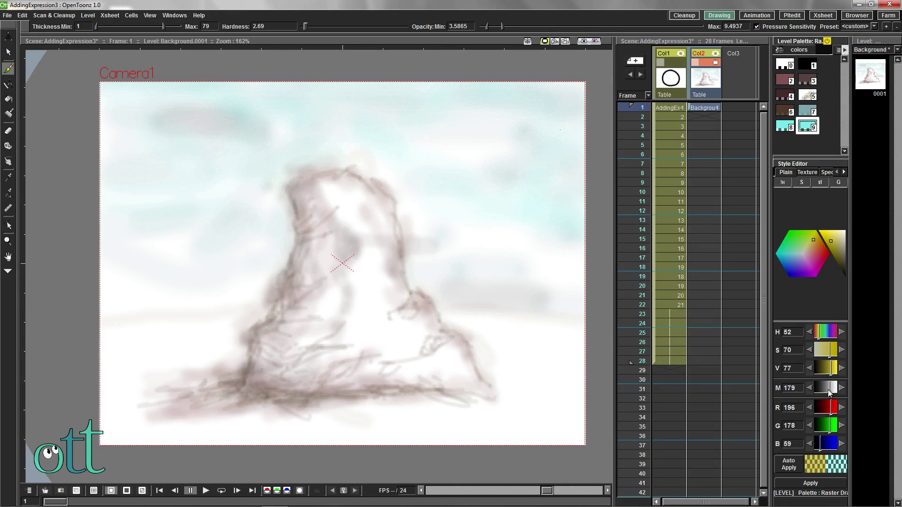
pyautogui.click(823, 251)
pyautogui.click(810, 483)
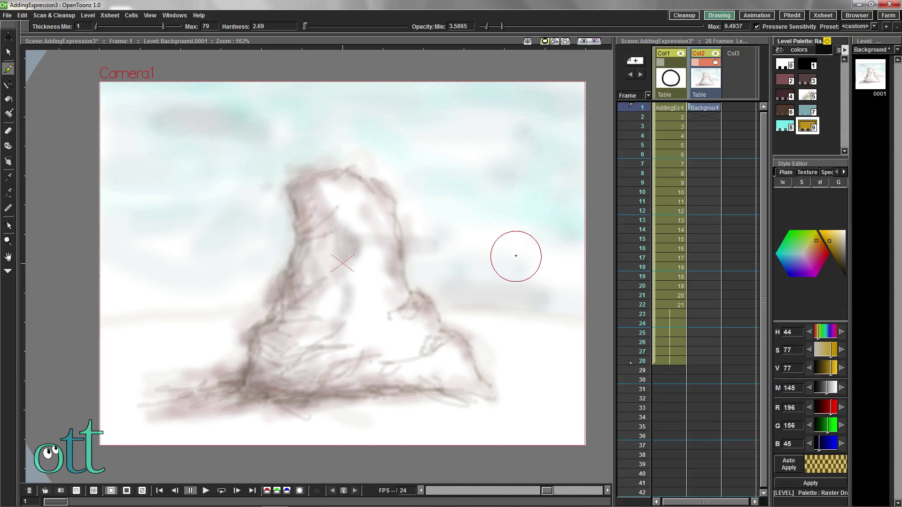
pyautogui.moveTo(334, 197)
pyautogui.mouseDown()
pyautogui.moveTo(364, 241)
pyautogui.moveTo(332, 193)
pyautogui.moveTo(372, 220)
pyautogui.moveTo(358, 277)
pyautogui.moveTo(326, 310)
pyautogui.moveTo(415, 337)
pyautogui.moveTo(283, 344)
pyautogui.moveTo(461, 379)
pyautogui.moveTo(414, 342)
pyautogui.moveTo(319, 381)
pyautogui.moveTo(348, 329)
pyautogui.moveTo(346, 194)
pyautogui.moveTo(383, 223)
pyautogui.moveTo(327, 316)
pyautogui.moveTo(329, 347)
pyautogui.moveTo(279, 366)
pyautogui.moveTo(434, 376)
pyautogui.mouseUp()
pyautogui.rightClick(788, 150)
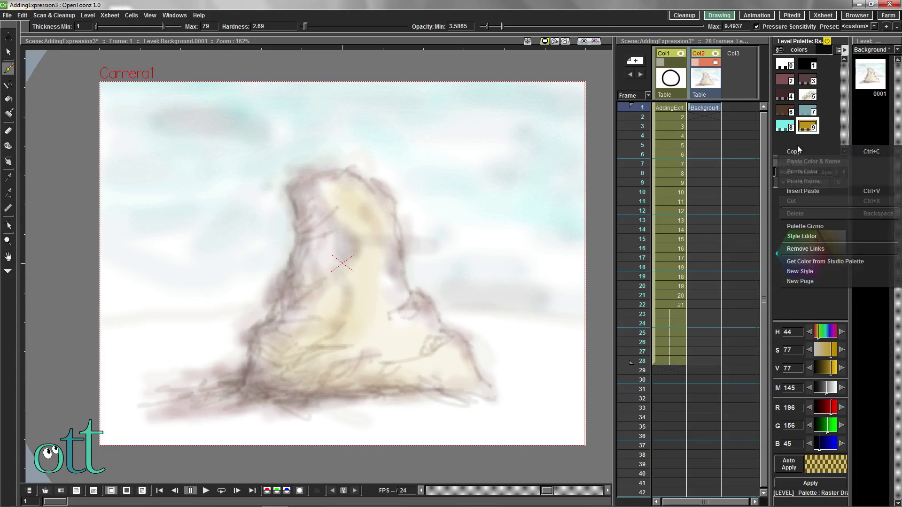
# - Add a green style 10 (RGB 154, 196, 74) with raised opacity and thin the brush to Max 14
pyautogui.click(804, 271)
pyautogui.click(806, 241)
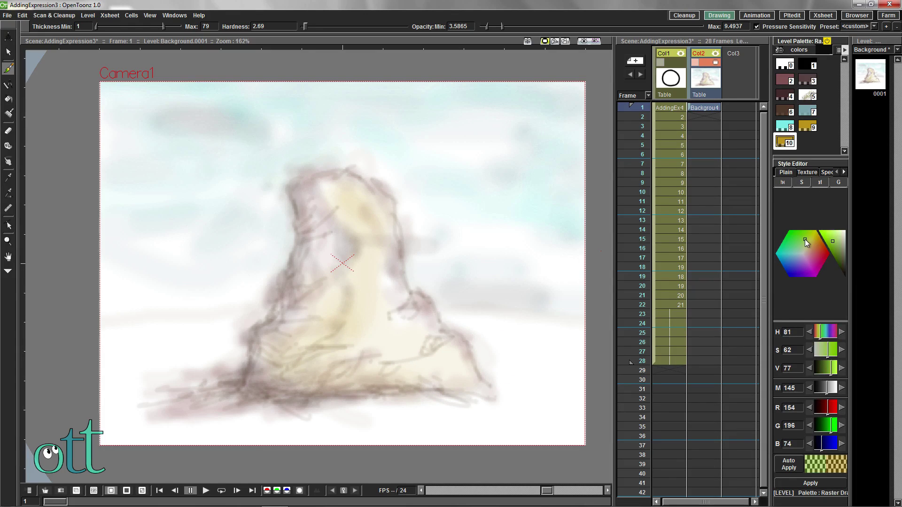
pyautogui.moveTo(828, 389); pyautogui.dragTo(830, 390)
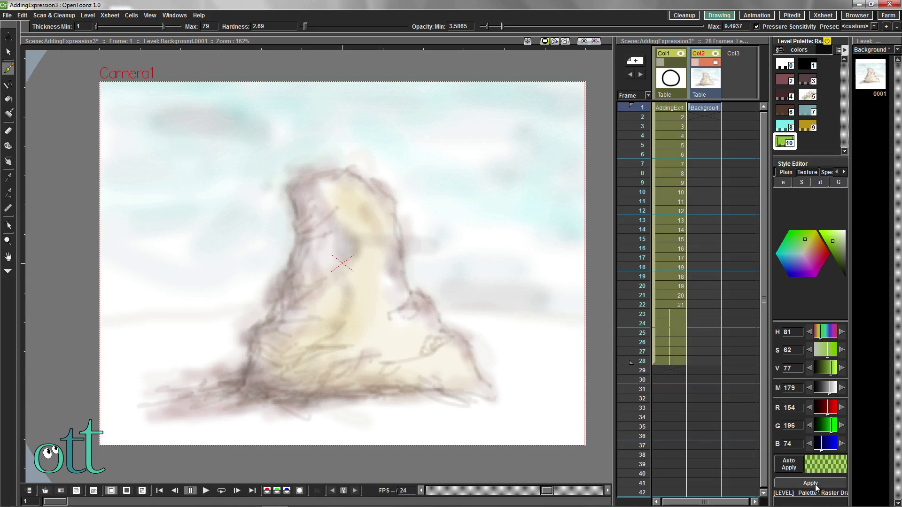
pyautogui.moveTo(163, 27); pyautogui.dragTo(108, 26)
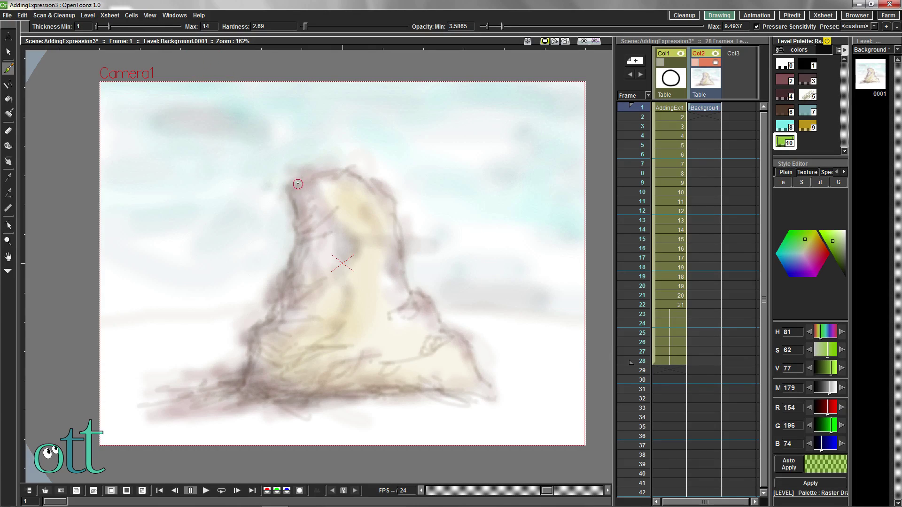
# - Tint the rock's top, edges, base and ground green, then restroke the outline in brown style 6
pyautogui.moveTo(298, 184)
pyautogui.mouseDown()
pyautogui.moveTo(314, 167)
pyautogui.moveTo(317, 184)
pyautogui.moveTo(299, 189)
pyautogui.moveTo(348, 170)
pyautogui.moveTo(329, 179)
pyautogui.mouseUp()
pyautogui.moveTo(288, 272)
pyautogui.mouseDown()
pyautogui.moveTo(301, 271)
pyautogui.moveTo(308, 256)
pyautogui.mouseUp()
pyautogui.moveTo(268, 321); pyautogui.dragTo(266, 327)
pyautogui.moveTo(326, 185)
pyautogui.mouseDown()
pyautogui.moveTo(302, 181)
pyautogui.moveTo(382, 180)
pyautogui.moveTo(359, 171)
pyautogui.mouseUp()
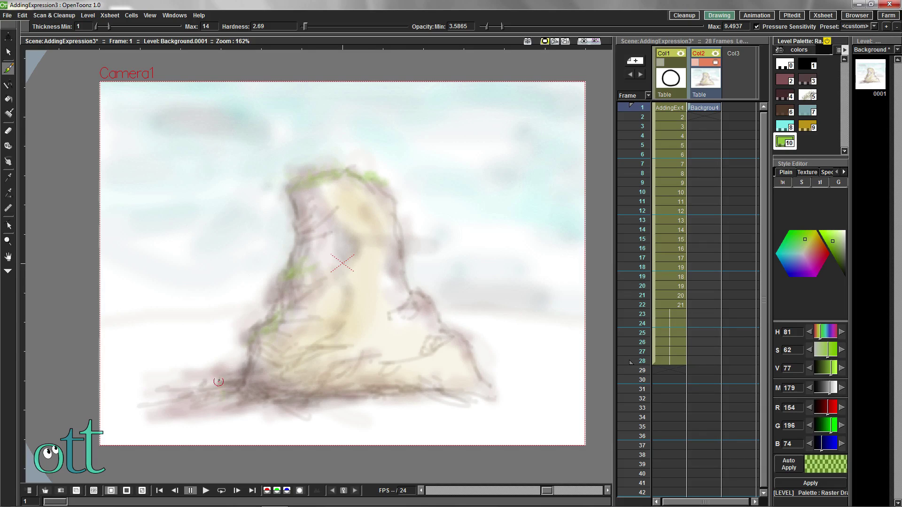
pyautogui.moveTo(219, 382)
pyautogui.mouseDown()
pyautogui.moveTo(243, 383)
pyautogui.moveTo(218, 385)
pyautogui.moveTo(245, 397)
pyautogui.moveTo(174, 375)
pyautogui.moveTo(223, 388)
pyautogui.mouseUp()
pyautogui.moveTo(304, 410)
pyautogui.mouseDown()
pyautogui.moveTo(475, 425)
pyautogui.moveTo(501, 398)
pyautogui.moveTo(552, 409)
pyautogui.moveTo(540, 441)
pyautogui.moveTo(499, 424)
pyautogui.moveTo(441, 444)
pyautogui.moveTo(474, 436)
pyautogui.moveTo(543, 446)
pyautogui.mouseUp()
pyautogui.moveTo(235, 430); pyautogui.dragTo(206, 430)
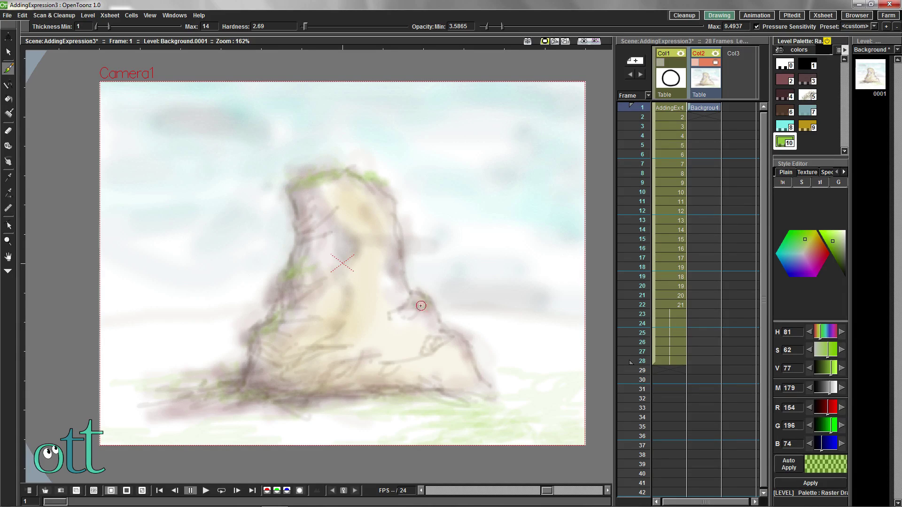
pyautogui.moveTo(443, 340); pyautogui.dragTo(443, 341)
pyautogui.click(784, 110)
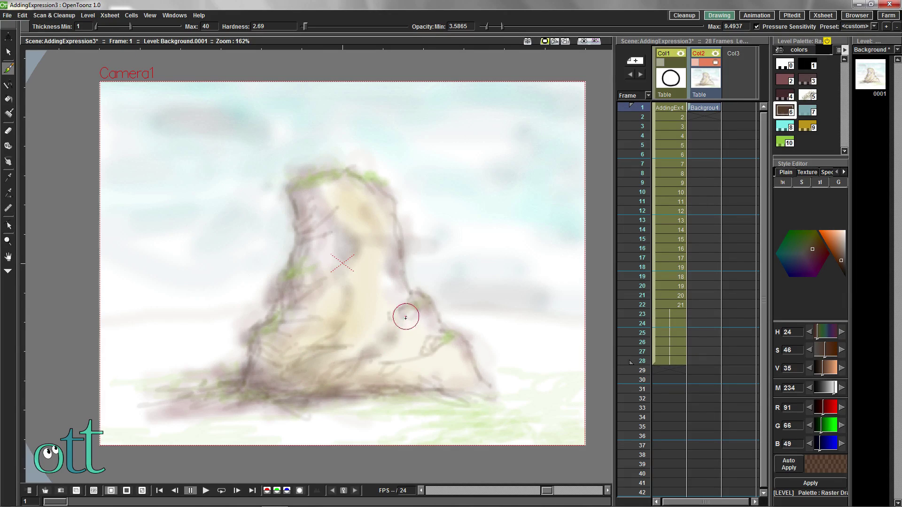
pyautogui.moveTo(272, 342)
pyautogui.mouseDown()
pyautogui.moveTo(295, 310)
pyautogui.moveTo(315, 228)
pyautogui.moveTo(326, 224)
pyautogui.moveTo(318, 184)
pyautogui.moveTo(306, 184)
pyautogui.moveTo(445, 322)
pyautogui.moveTo(355, 294)
pyautogui.moveTo(330, 249)
pyautogui.moveTo(304, 286)
pyautogui.mouseUp()
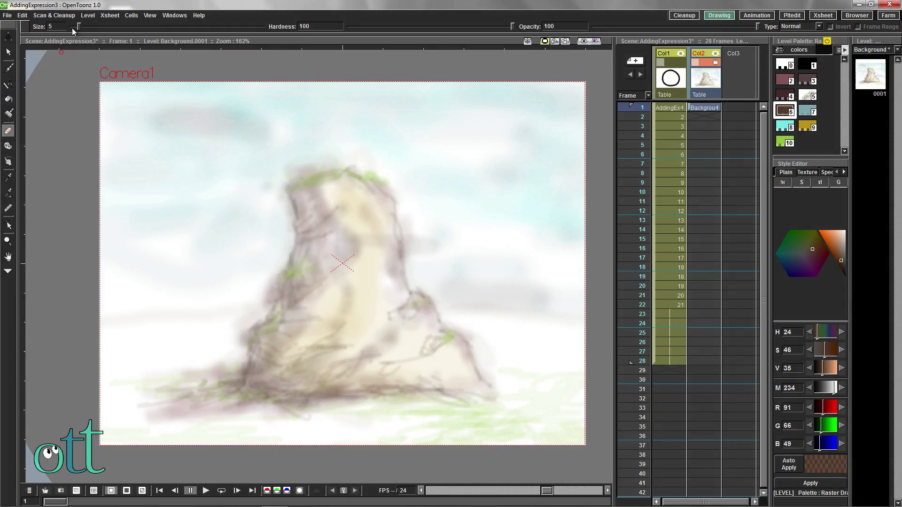
# - Enlarge the Eraser, lower Hardness to about 2.84, and erase soft white clouds across the upper sky
pyautogui.moveTo(77, 26); pyautogui.dragTo(156, 26)
pyautogui.click(450, 27)
pyautogui.moveTo(451, 26); pyautogui.dragTo(353, 27)
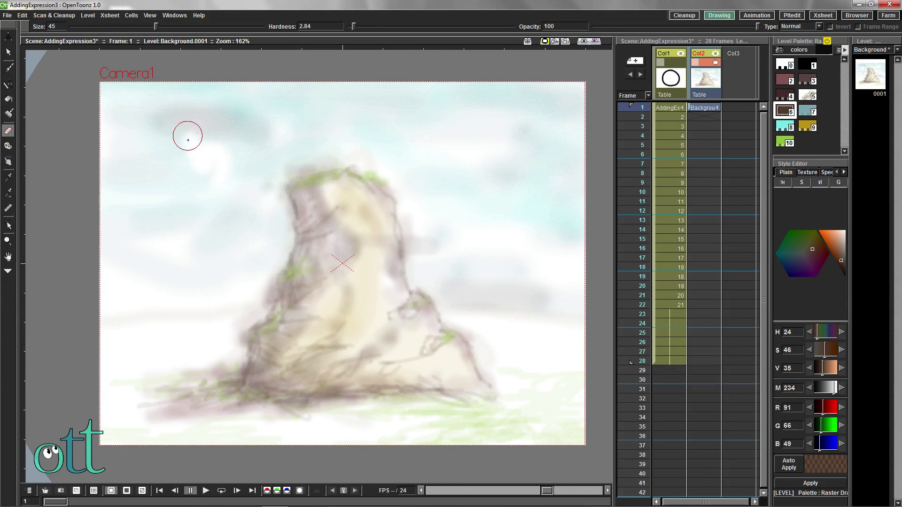
pyautogui.moveTo(188, 140)
pyautogui.mouseDown()
pyautogui.moveTo(148, 121)
pyautogui.moveTo(143, 141)
pyautogui.moveTo(110, 92)
pyautogui.moveTo(144, 171)
pyautogui.moveTo(121, 190)
pyautogui.moveTo(112, 175)
pyautogui.moveTo(160, 213)
pyautogui.mouseUp()
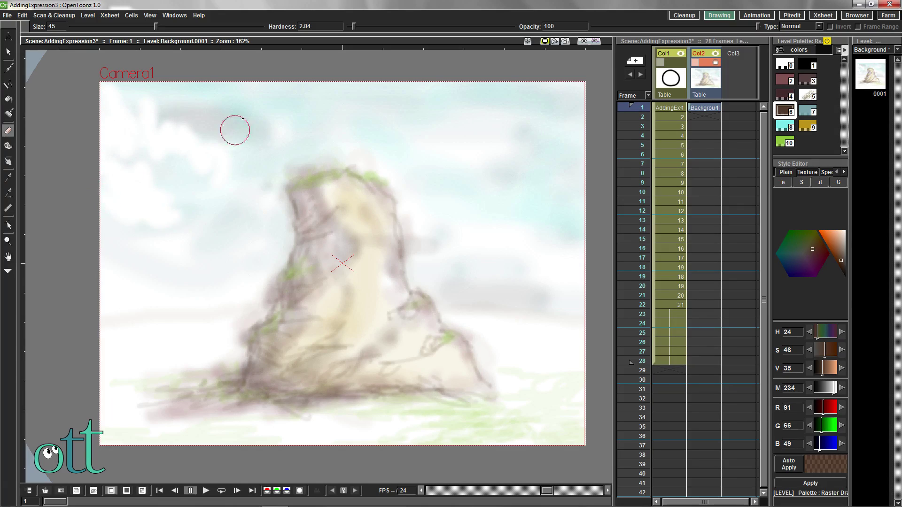
pyautogui.moveTo(243, 119)
pyautogui.mouseDown()
pyautogui.moveTo(313, 145)
pyautogui.moveTo(328, 108)
pyautogui.moveTo(297, 92)
pyautogui.moveTo(293, 130)
pyautogui.moveTo(234, 90)
pyautogui.moveTo(251, 136)
pyautogui.moveTo(386, 169)
pyautogui.moveTo(505, 174)
pyautogui.moveTo(483, 184)
pyautogui.moveTo(440, 149)
pyautogui.moveTo(464, 163)
pyautogui.moveTo(423, 149)
pyautogui.moveTo(513, 148)
pyautogui.moveTo(421, 132)
pyautogui.moveTo(420, 95)
pyautogui.moveTo(416, 113)
pyautogui.moveTo(383, 94)
pyautogui.moveTo(412, 80)
pyautogui.moveTo(565, 196)
pyautogui.mouseUp()
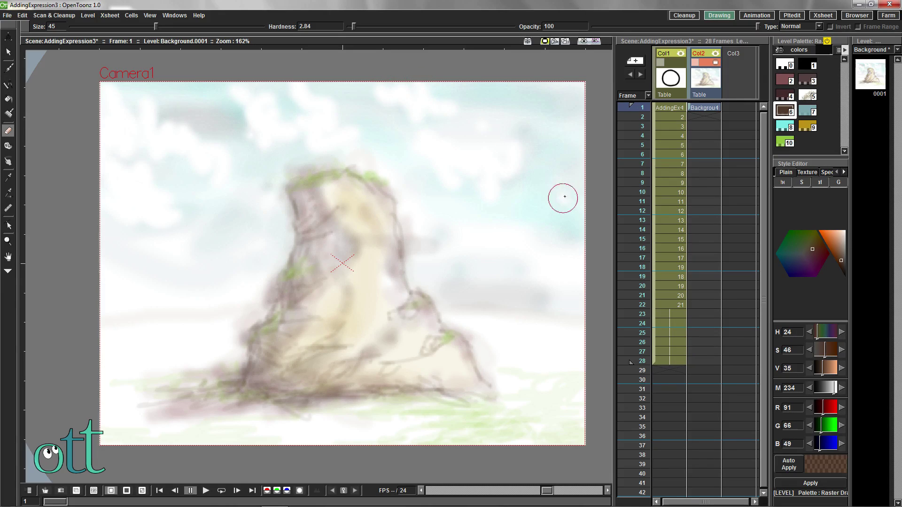
# - Darken green style 10 to RGB 100, 130, 41 and set the Brush to Max 3, Hardness 57.85, Opacity 100
pyautogui.click(785, 141)
pyautogui.moveTo(828, 371); pyautogui.dragTo(836, 389)
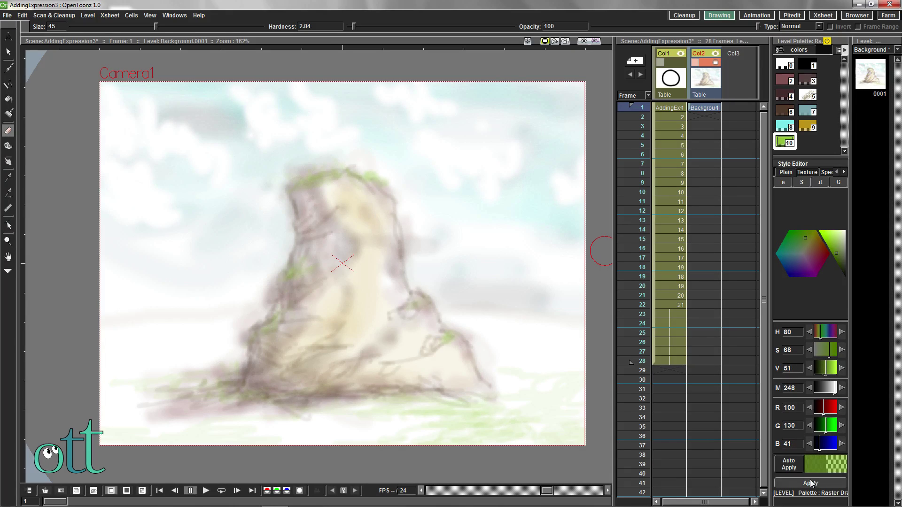
pyautogui.press('b')
pyautogui.scroll(5, 306, 172)
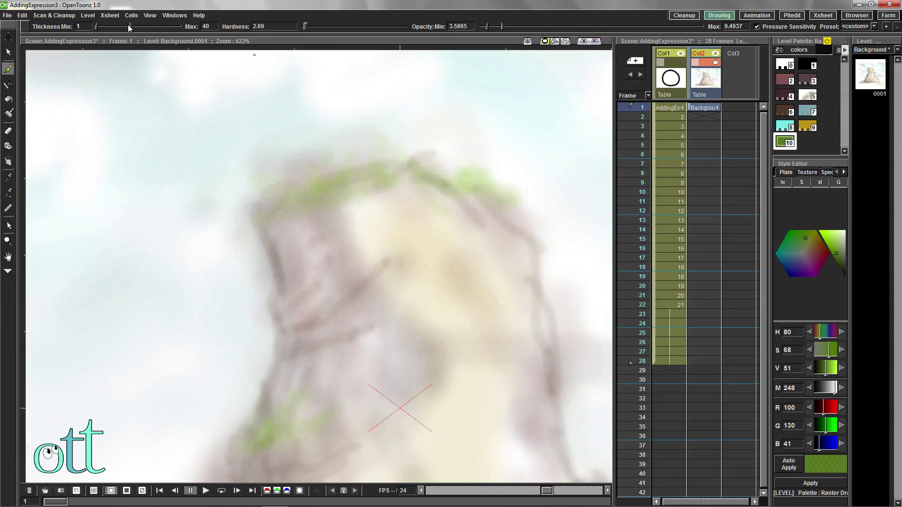
pyautogui.moveTo(130, 27); pyautogui.dragTo(99, 27)
pyautogui.moveTo(305, 26); pyautogui.dragTo(362, 26)
pyautogui.moveTo(501, 27); pyautogui.dragTo(703, 27)
# - Paint thin grass blades along the cliff top, including its left edge
pyautogui.moveTo(263, 200)
pyautogui.mouseDown()
pyautogui.moveTo(308, 187)
pyautogui.moveTo(310, 199)
pyautogui.moveTo(317, 185)
pyautogui.moveTo(340, 186)
pyautogui.moveTo(340, 177)
pyautogui.moveTo(379, 180)
pyautogui.moveTo(376, 163)
pyautogui.moveTo(406, 163)
pyautogui.moveTo(388, 176)
pyautogui.moveTo(433, 176)
pyautogui.mouseUp()
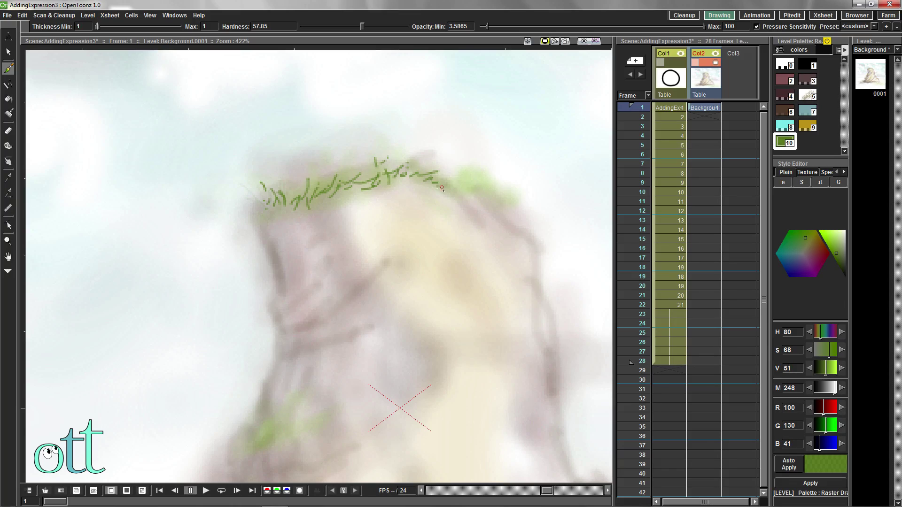
pyautogui.moveTo(483, 198); pyautogui.dragTo(497, 209)
pyautogui.moveTo(261, 215); pyautogui.dragTo(264, 226)
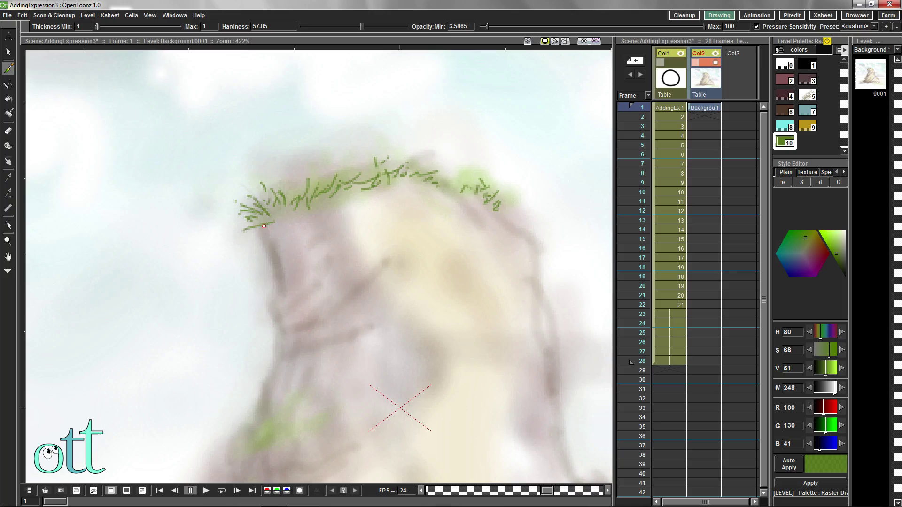
pyautogui.scroll(-5, 310, 196)
pyautogui.scroll(5, 403, 324)
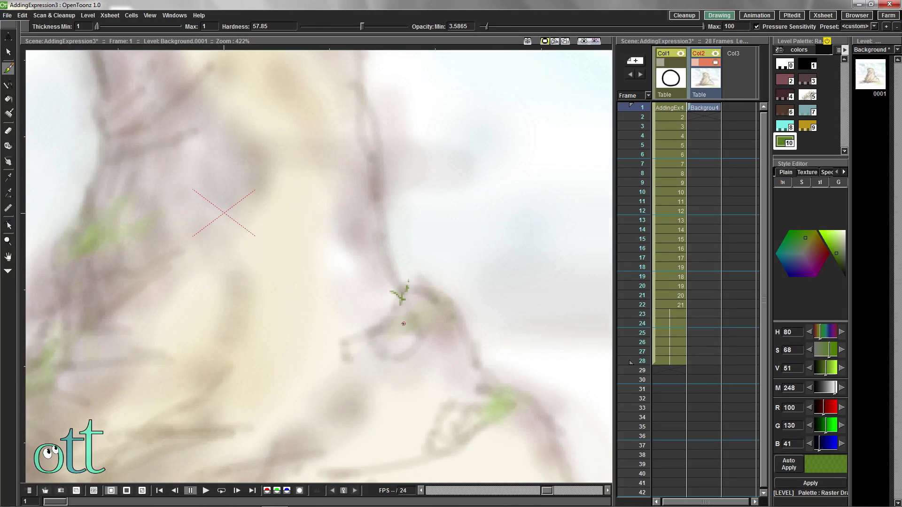
# - Paint grass tufts on the rock's right ledge and over the lower-right green patch
pyautogui.moveTo(403, 323); pyautogui.dragTo(383, 321)
pyautogui.moveTo(387, 331)
pyautogui.mouseDown()
pyautogui.moveTo(367, 324)
pyautogui.moveTo(449, 316)
pyautogui.mouseUp()
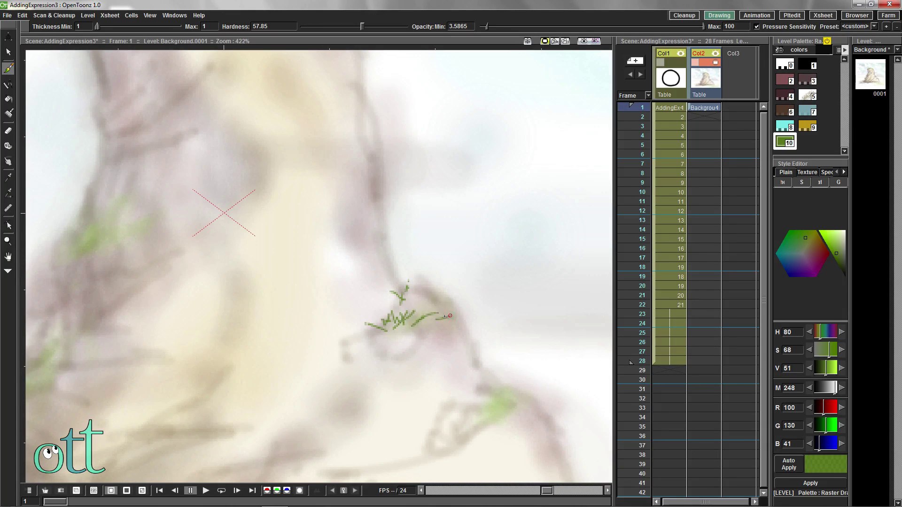
pyautogui.moveTo(487, 413); pyautogui.dragTo(451, 433)
pyautogui.moveTo(478, 392)
pyautogui.mouseDown()
pyautogui.moveTo(491, 425)
pyautogui.moveTo(494, 397)
pyautogui.mouseUp()
pyautogui.moveTo(494, 410); pyautogui.dragTo(509, 395)
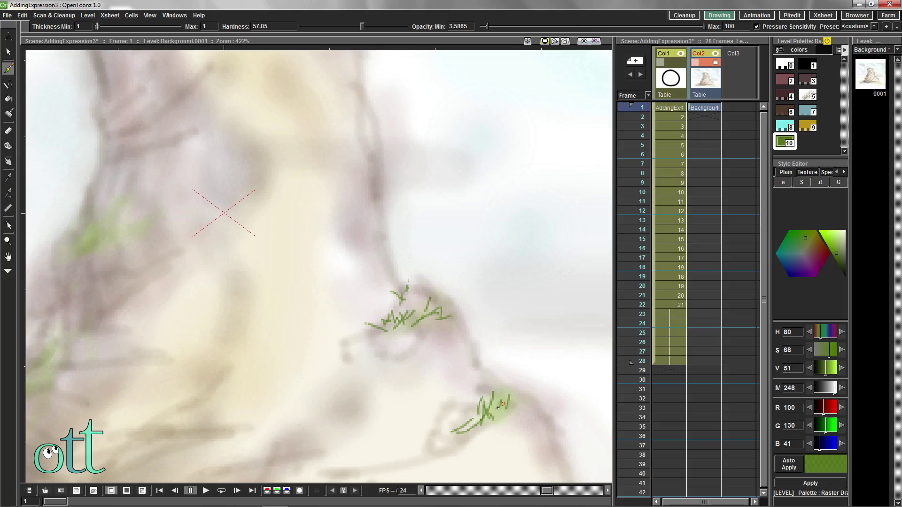
pyautogui.moveTo(468, 419)
pyautogui.mouseDown()
pyautogui.moveTo(488, 377)
pyautogui.moveTo(477, 421)
pyautogui.moveTo(458, 441)
pyautogui.mouseUp()
pyautogui.moveTo(440, 404)
pyautogui.mouseDown()
pyautogui.moveTo(469, 439)
pyautogui.moveTo(442, 444)
pyautogui.mouseUp()
pyautogui.scroll(-6, 428, 378)
pyautogui.scroll(5, 292, 381)
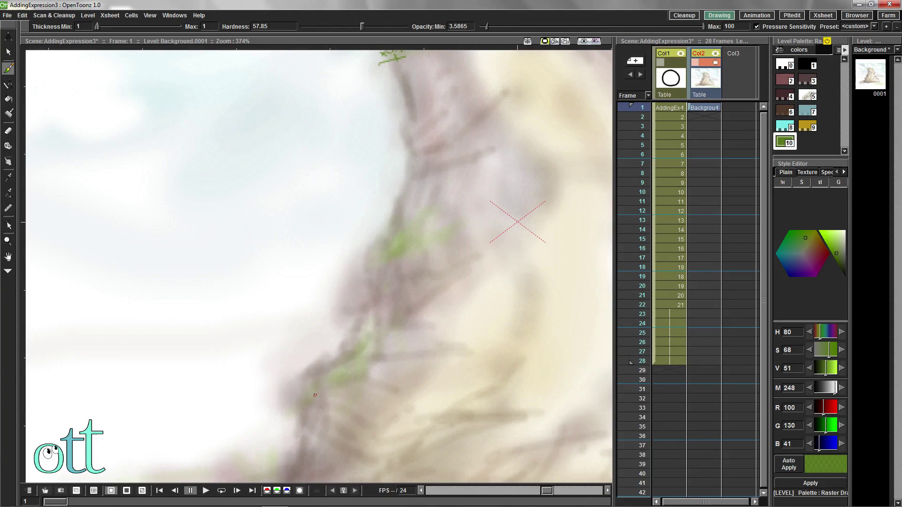
# - Thicken the grass tufts near the rock's lower left and add blades to the upper tuft
pyautogui.moveTo(314, 399); pyautogui.dragTo(295, 390)
pyautogui.moveTo(343, 367); pyautogui.dragTo(336, 390)
pyautogui.moveTo(331, 359); pyautogui.dragTo(325, 389)
pyautogui.moveTo(356, 361)
pyautogui.mouseDown()
pyautogui.moveTo(343, 384)
pyautogui.moveTo(351, 365)
pyautogui.mouseUp()
pyautogui.moveTo(372, 350); pyautogui.dragTo(361, 377)
pyautogui.moveTo(388, 219); pyautogui.dragTo(391, 250)
pyautogui.moveTo(386, 220)
pyautogui.mouseDown()
pyautogui.moveTo(376, 248)
pyautogui.moveTo(410, 251)
pyautogui.mouseUp()
pyautogui.moveTo(421, 228); pyautogui.dragTo(415, 250)
# - Shift the view to the rock's right tufts and add short grass strokes there
pyautogui.scroll(-4, 402, 245)
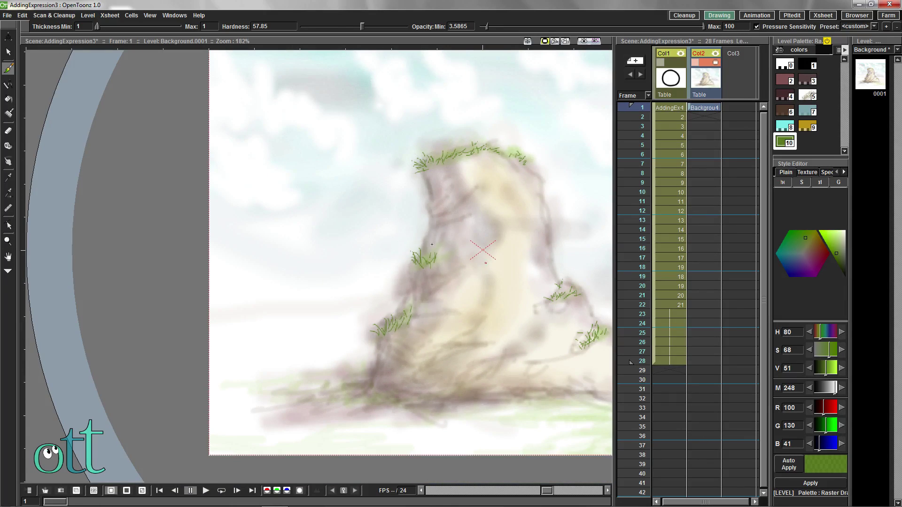
pyautogui.rightClick(387, 231)
pyautogui.click(545, 158)
pyautogui.moveTo(549, 189); pyautogui.dragTo(417, 154)
pyautogui.scroll(5, 476, 290)
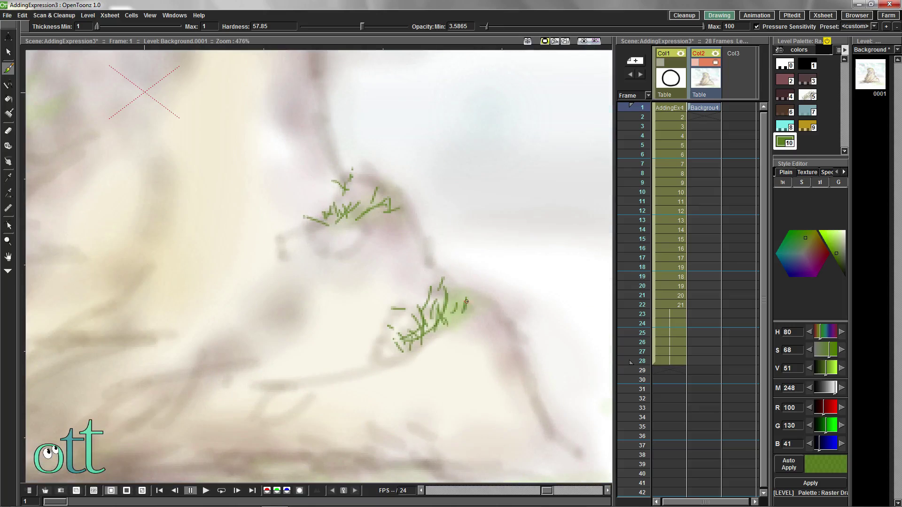
pyautogui.moveTo(465, 290)
pyautogui.mouseDown()
pyautogui.moveTo(486, 290)
pyautogui.moveTo(487, 300)
pyautogui.moveTo(449, 312)
pyautogui.moveTo(411, 332)
pyautogui.mouseUp()
pyautogui.scroll(-4, 398, 342)
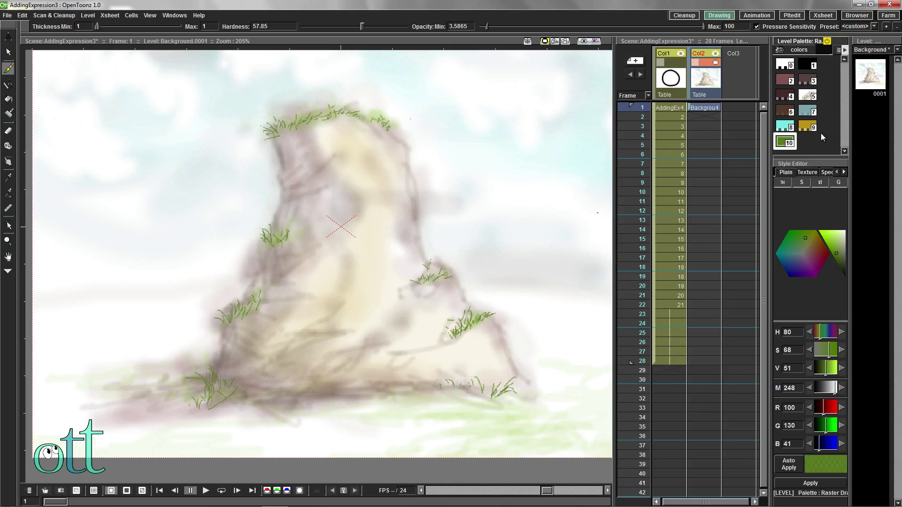
# - Switch to yellow style 9 and raise its M value to 221
pyautogui.click(807, 127)
pyautogui.moveTo(827, 389); pyautogui.dragTo(834, 388)
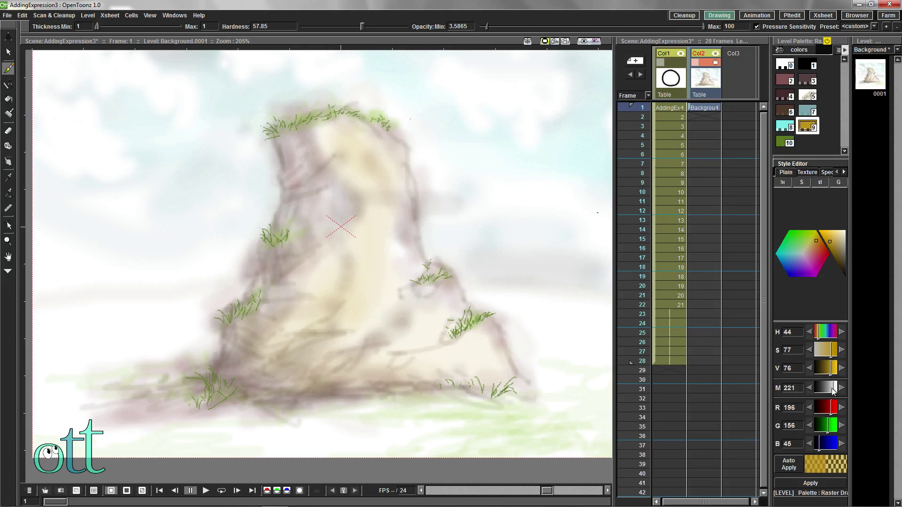
pyautogui.click(811, 483)
# - Set brush Opacity Max 38, Hardness 9.87, Max thickness 43, and dab ochre on the rock's lower left
pyautogui.moveTo(676, 27); pyautogui.dragTo(566, 28)
pyautogui.moveTo(362, 27); pyautogui.dragTo(313, 27)
pyautogui.moveTo(99, 27); pyautogui.dragTo(134, 27)
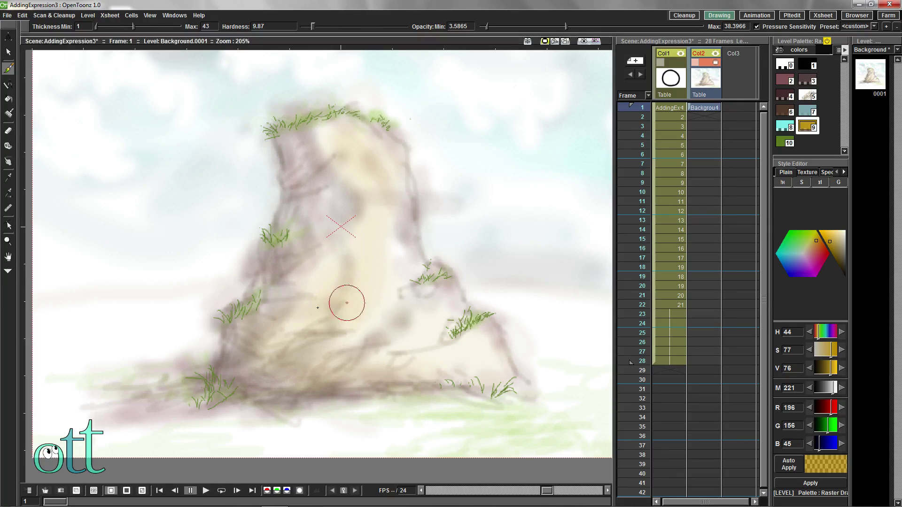
pyautogui.moveTo(258, 363)
pyautogui.mouseDown()
pyautogui.moveTo(253, 329)
pyautogui.moveTo(290, 376)
pyautogui.moveTo(364, 314)
pyautogui.moveTo(419, 336)
pyautogui.moveTo(393, 374)
pyautogui.moveTo(310, 396)
pyautogui.moveTo(408, 298)
pyautogui.moveTo(326, 224)
pyautogui.mouseUp()
pyautogui.moveTo(251, 275); pyautogui.dragTo(282, 322)
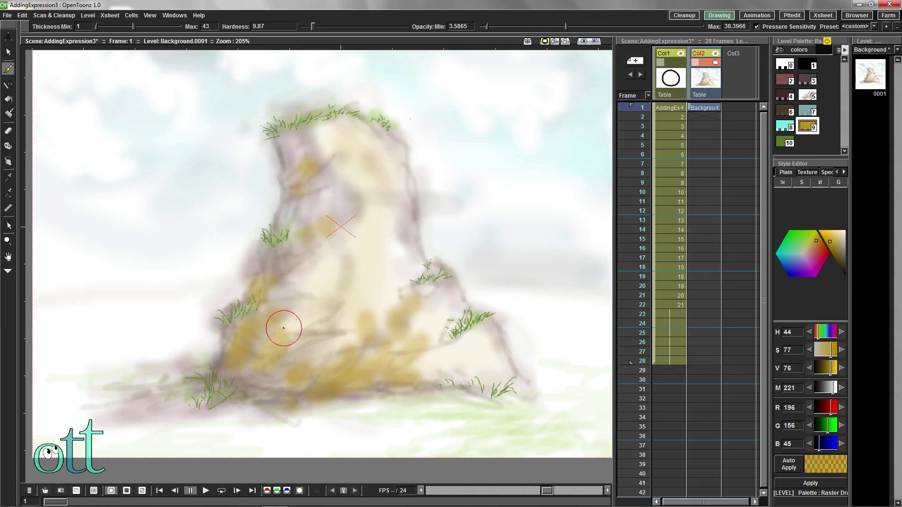
# - Switch to the Eraser and lower its opacity
pyautogui.press('a')
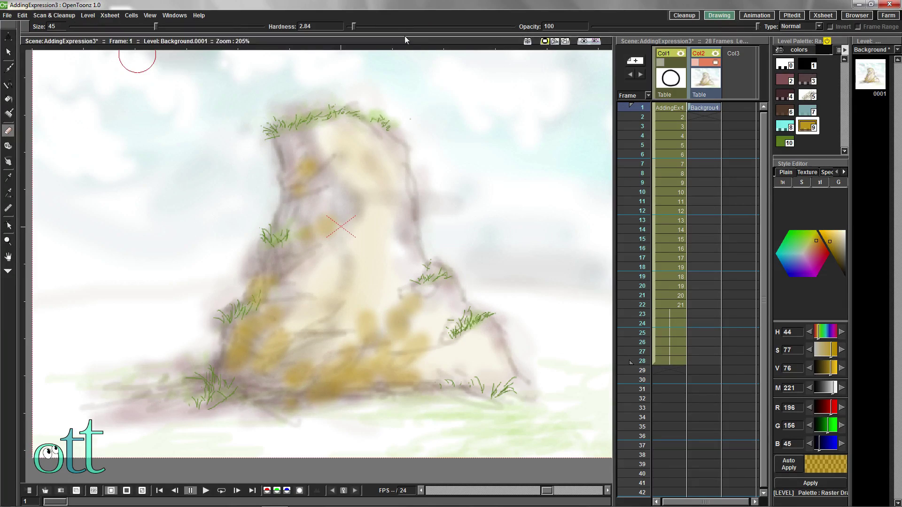
pyautogui.moveTo(756, 27); pyautogui.dragTo(620, 28)
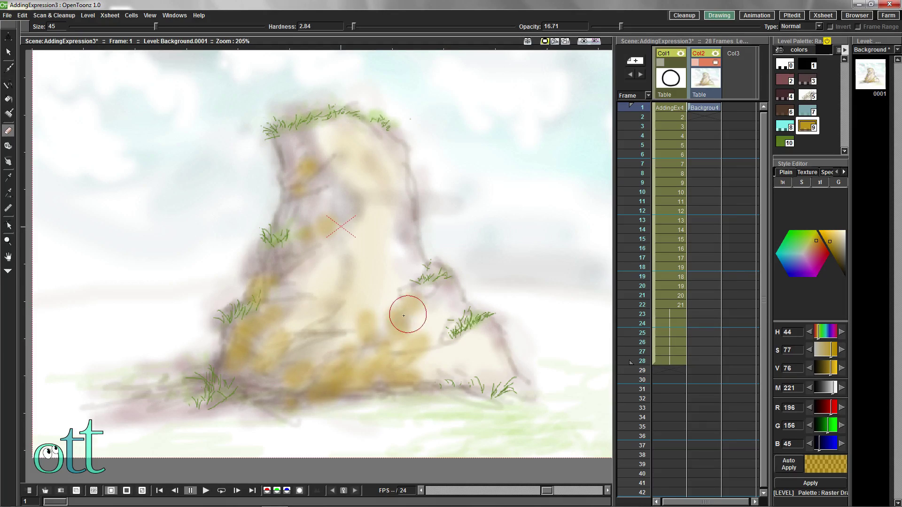
pyautogui.scroll(-2, 358, 330)
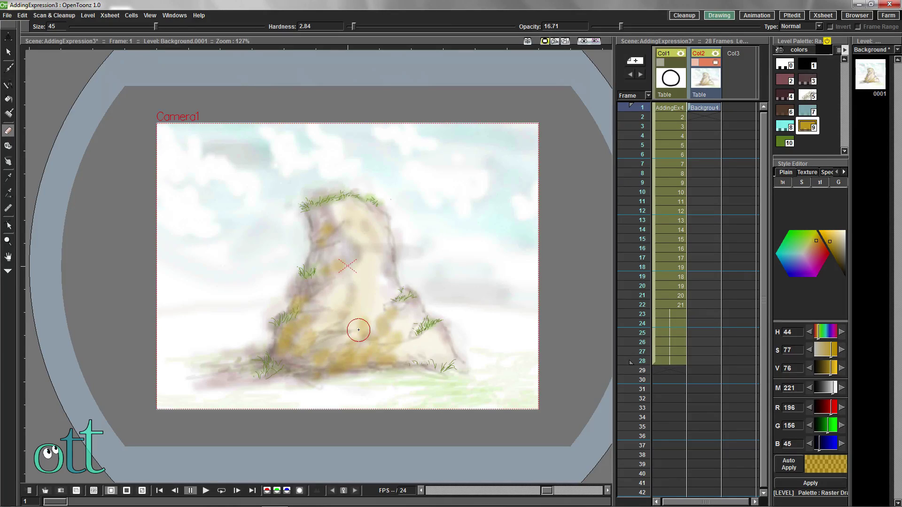
# - Return to the Brush with the dark brown style made fully opaque and deep sepia
pyautogui.press('b')
pyautogui.click(784, 95)
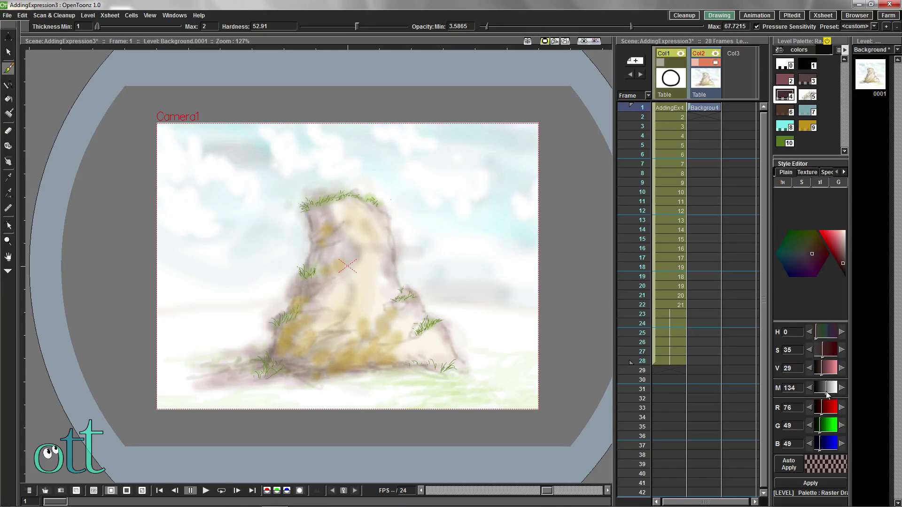
pyautogui.moveTo(827, 394); pyautogui.dragTo(833, 390)
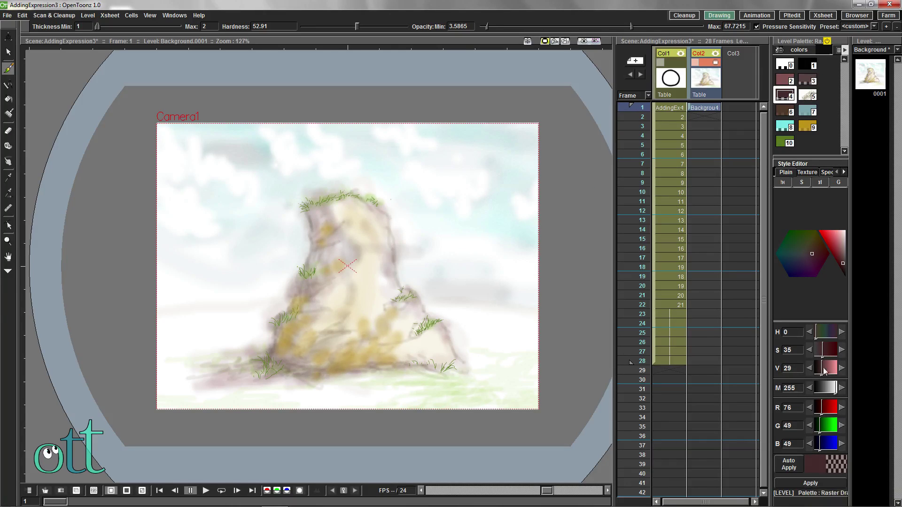
pyautogui.click(843, 266)
# - Outline the cliff edge in dark sepia down into the grass and along the rock's base
pyautogui.scroll(4, 317, 229)
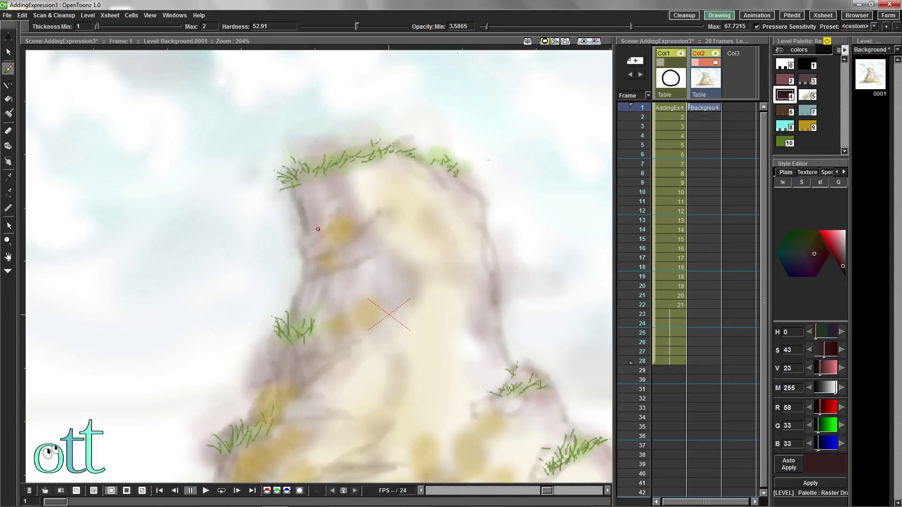
pyautogui.moveTo(293, 193); pyautogui.dragTo(302, 243)
pyautogui.moveTo(302, 274)
pyautogui.mouseDown()
pyautogui.moveTo(294, 318)
pyautogui.moveTo(247, 425)
pyautogui.mouseUp()
pyautogui.scroll(-2, 306, 404)
pyautogui.scroll(-2, 306, 404)
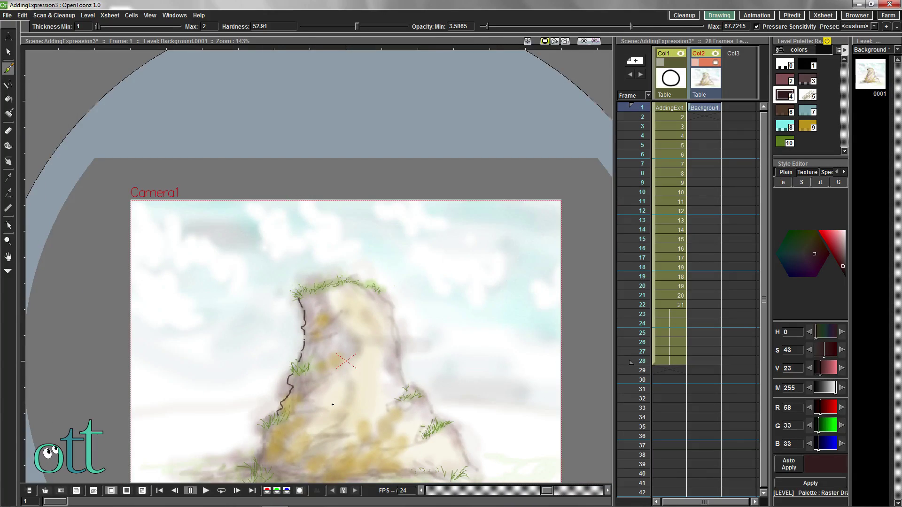
pyautogui.scroll(4, 281, 285)
pyautogui.moveTo(271, 327); pyautogui.dragTo(244, 381)
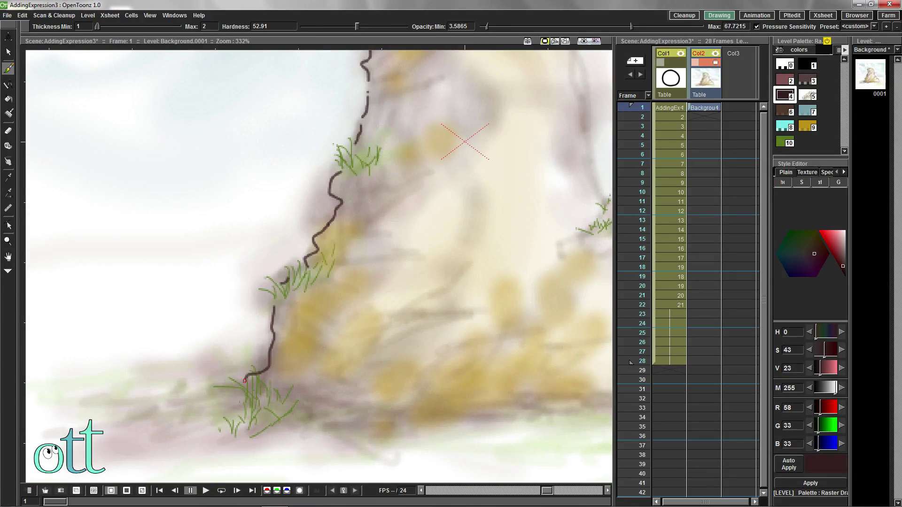
pyautogui.moveTo(317, 411)
pyautogui.mouseDown()
pyautogui.moveTo(358, 429)
pyautogui.moveTo(458, 420)
pyautogui.mouseUp()
pyautogui.scroll(-2, 458, 420)
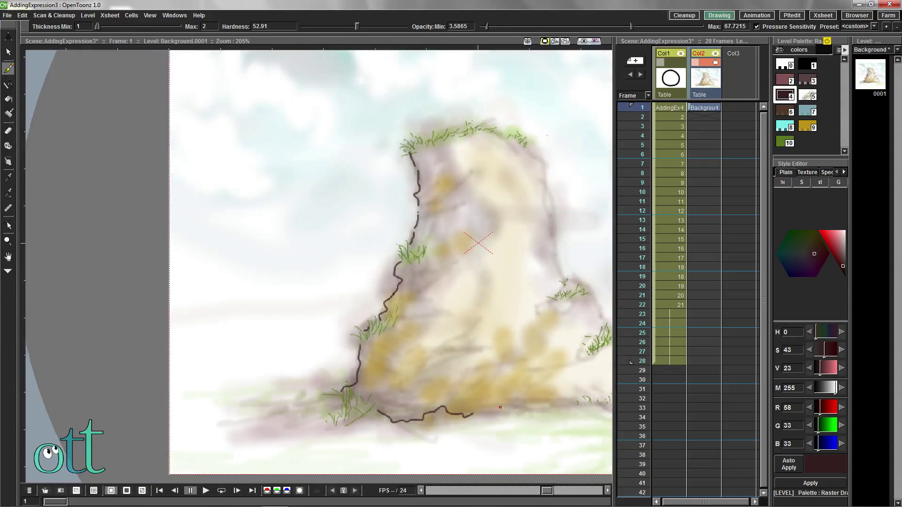
# - Outline small stones at the left end of the base and beside it
pyautogui.moveTo(239, 365); pyautogui.dragTo(198, 377)
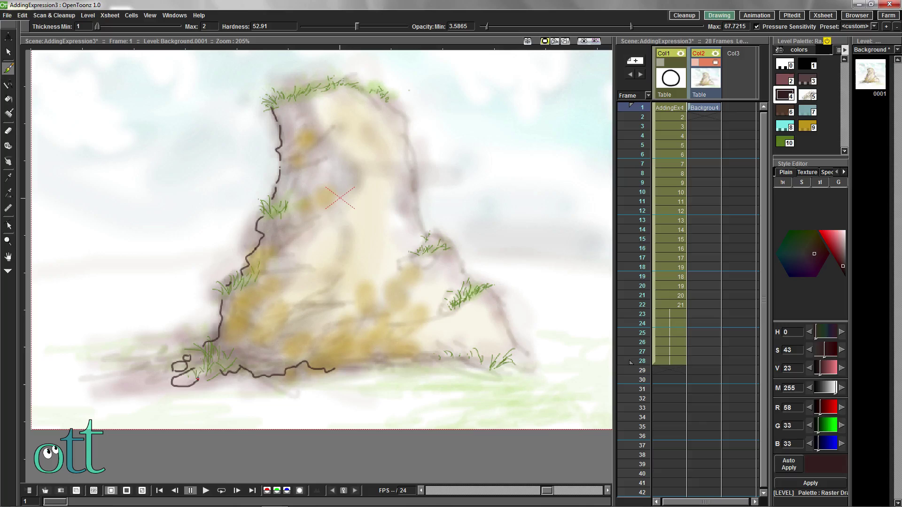
pyautogui.moveTo(349, 384); pyautogui.dragTo(350, 383)
pyautogui.moveTo(346, 369); pyautogui.dragTo(333, 370)
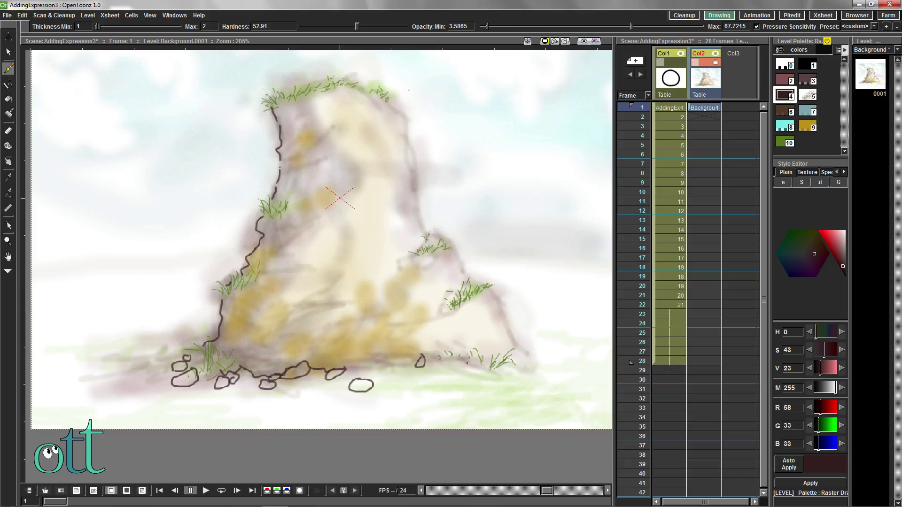
pyautogui.moveTo(467, 363); pyautogui.dragTo(455, 368)
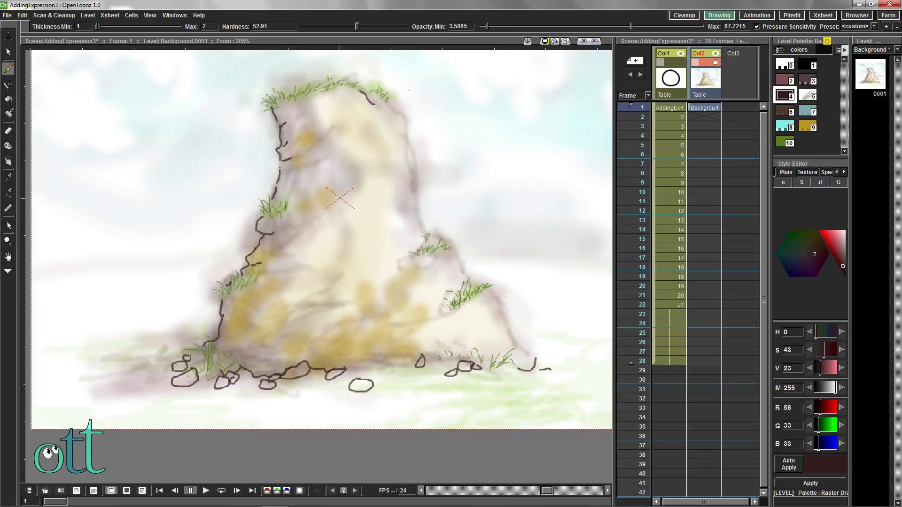
# - Add dark strokes up the rock, near the base, and at the lower right
pyautogui.moveTo(341, 201); pyautogui.dragTo(360, 168)
pyautogui.moveTo(289, 276); pyautogui.dragTo(239, 294)
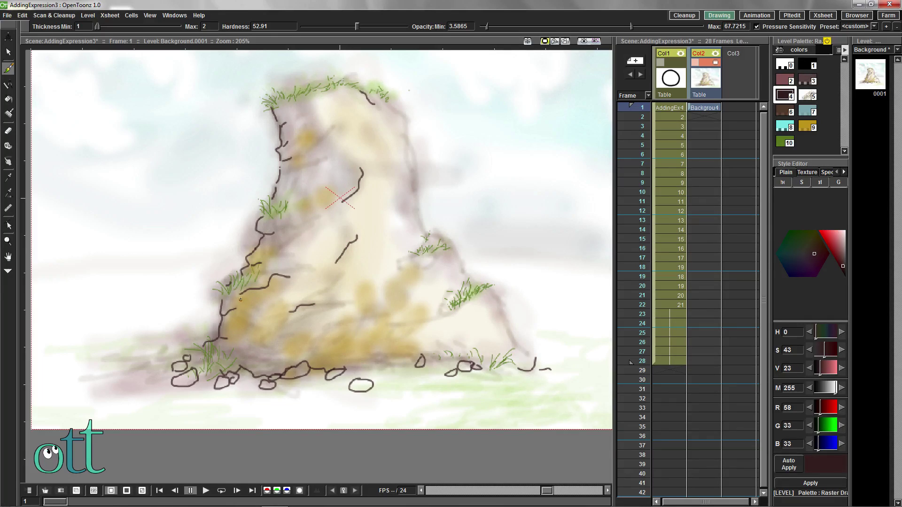
pyautogui.moveTo(494, 294)
pyautogui.mouseDown()
pyautogui.moveTo(510, 327)
pyautogui.moveTo(559, 362)
pyautogui.moveTo(538, 352)
pyautogui.mouseUp()
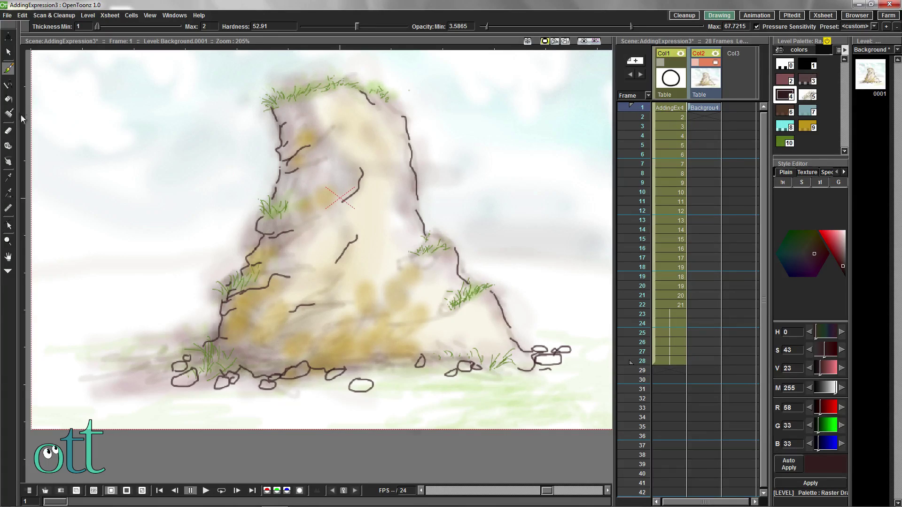
# - Raise the eraser opacity slightly and erase bits of the crack lines on the upper face
pyautogui.click(7, 131)
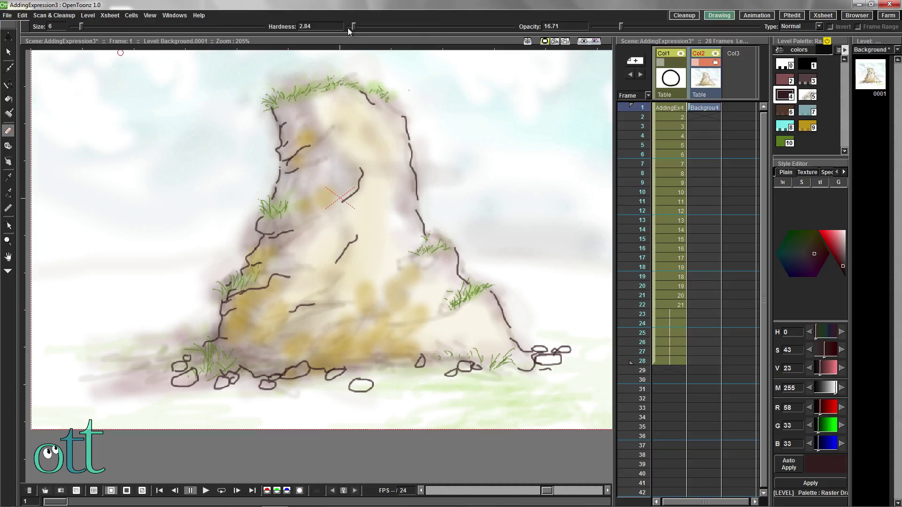
pyautogui.moveTo(621, 27); pyautogui.dragTo(627, 27)
pyautogui.scroll(2, 282, 141)
pyautogui.moveTo(327, 150)
pyautogui.mouseDown()
pyautogui.moveTo(310, 164)
pyautogui.moveTo(278, 115)
pyautogui.mouseUp()
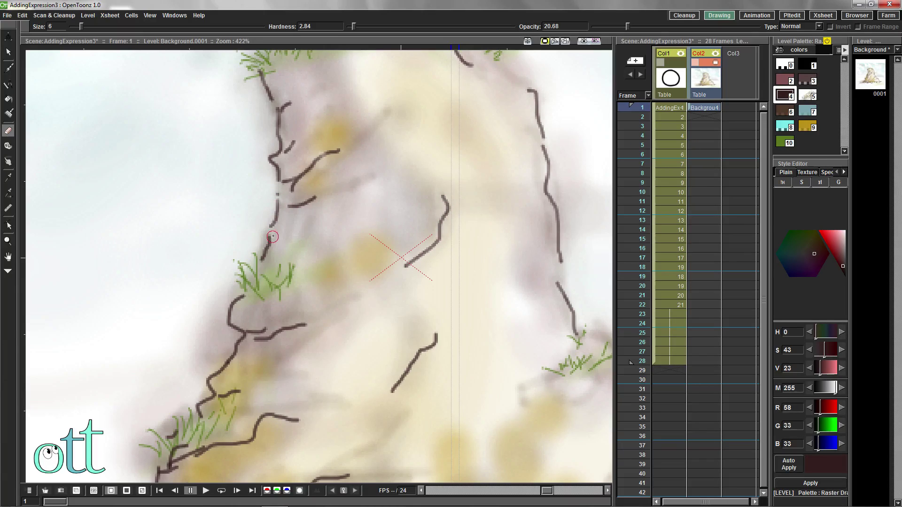
pyautogui.scroll(-6, 311, 306)
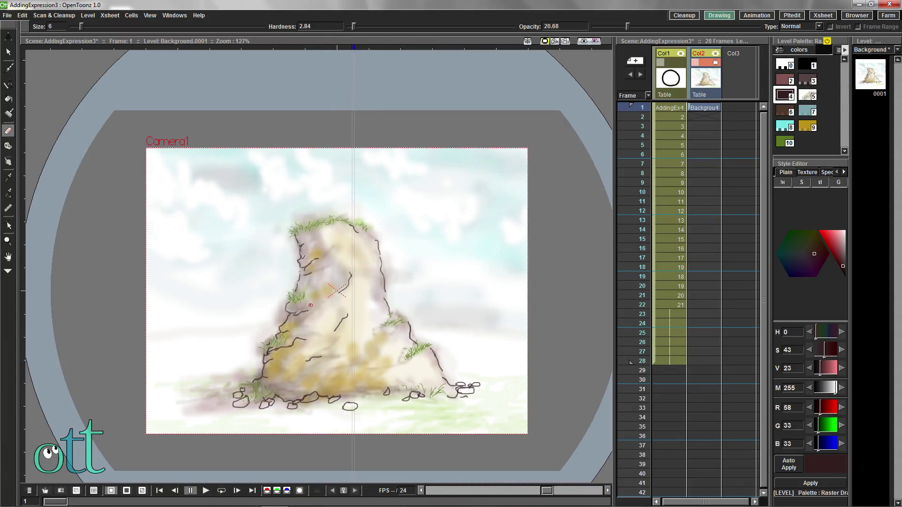
# - With gold style 9 and a thicker brush, dab paint onto the small pebbles along the base
pyautogui.press('b')
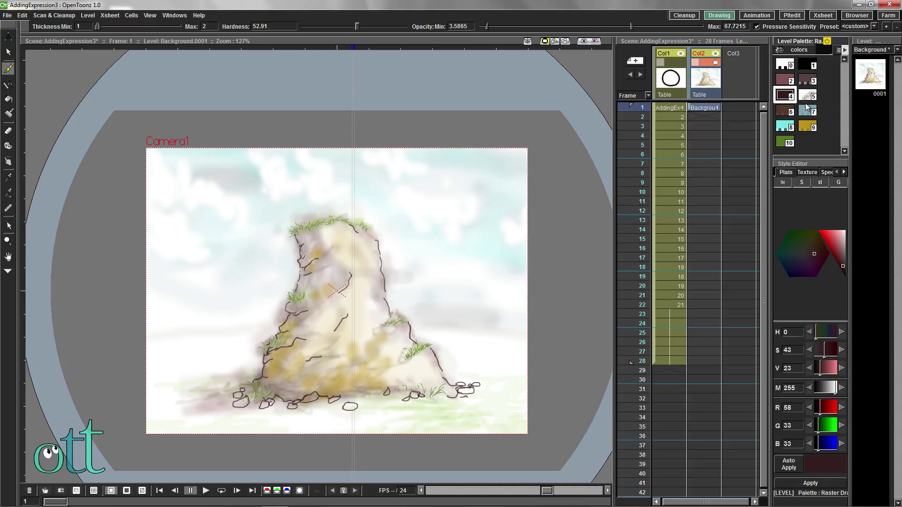
pyautogui.click(808, 126)
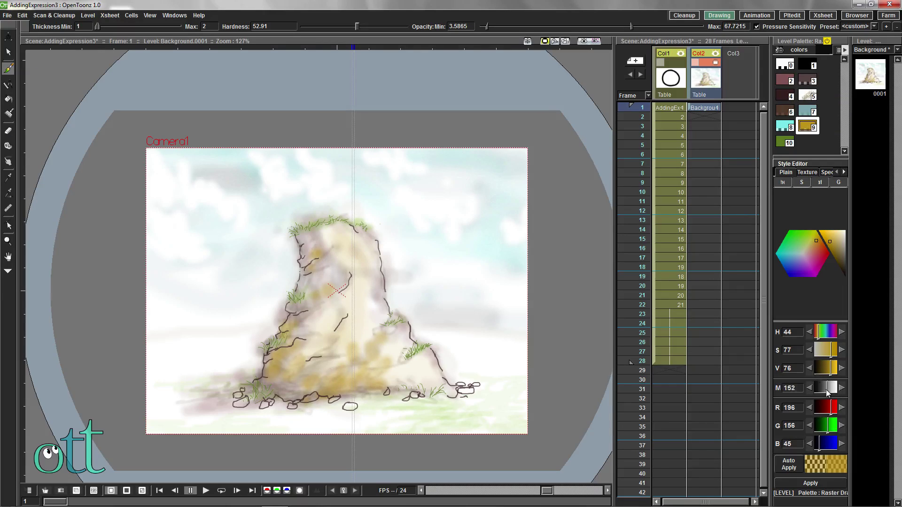
pyautogui.moveTo(100, 27); pyautogui.dragTo(112, 28)
pyautogui.scroll(2, 249, 399)
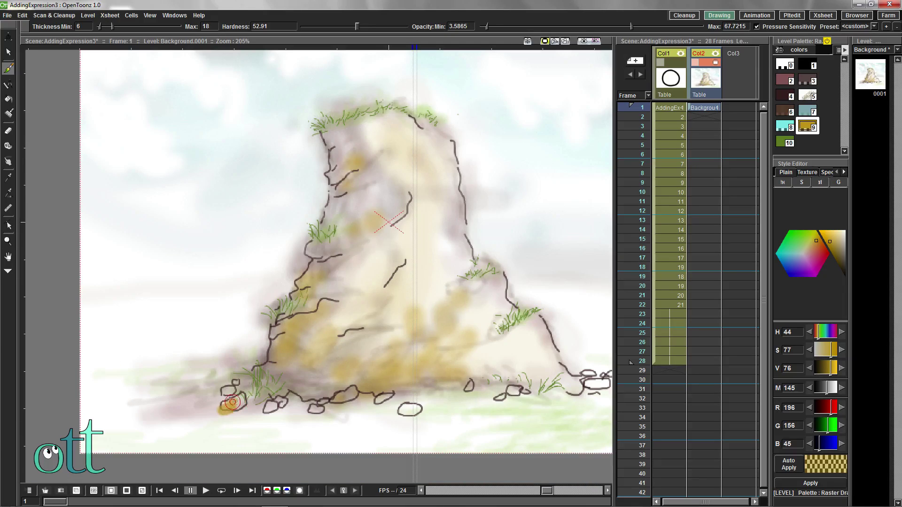
pyautogui.click(270, 406)
pyautogui.click(283, 403)
pyautogui.click(317, 409)
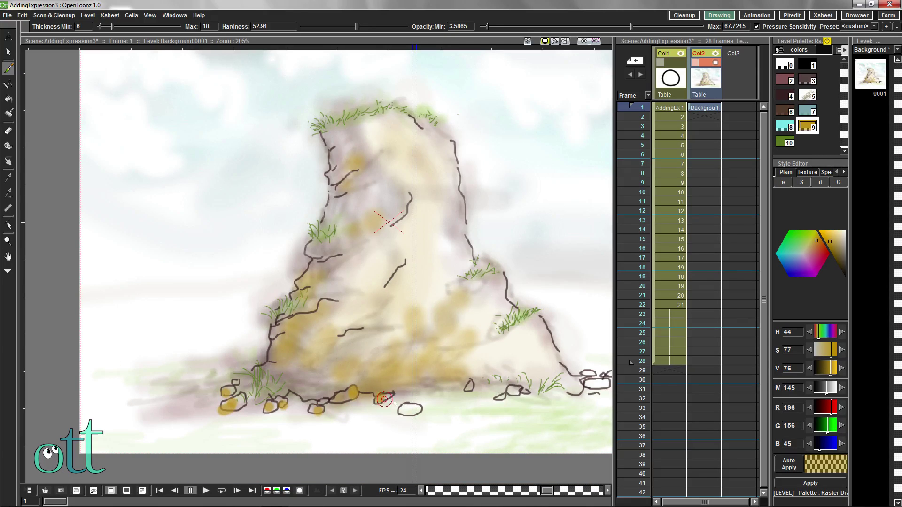
pyautogui.moveTo(596, 376); pyautogui.dragTo(458, 343)
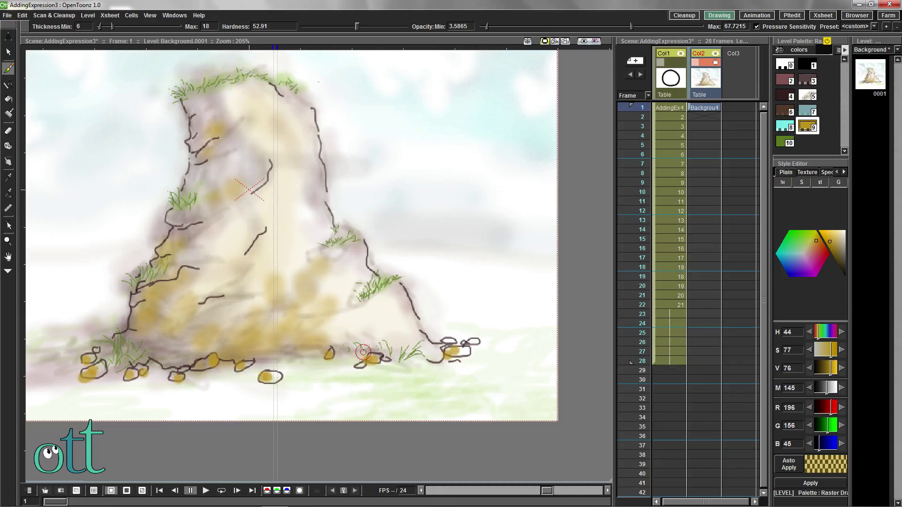
pyautogui.scroll(-3, 264, 201)
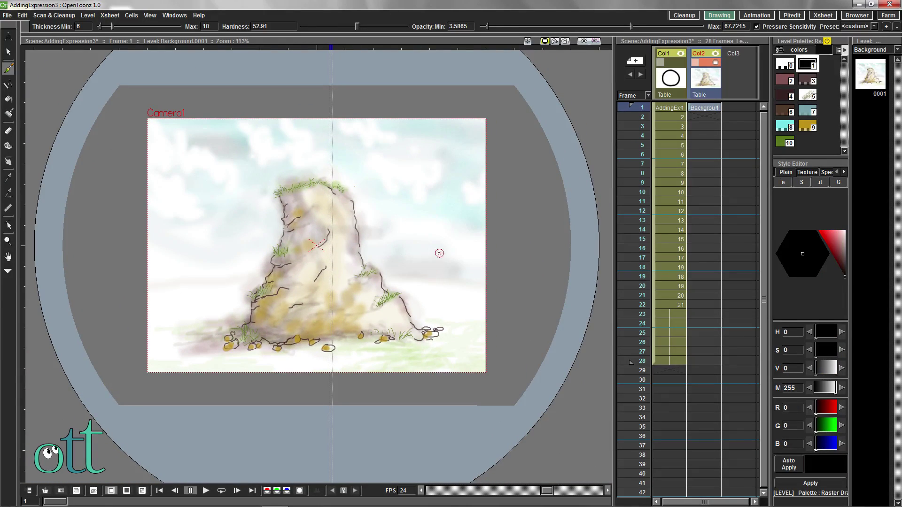
# - Extend the background drawing down column Col2 and save it as level BallJumpBackground
pyautogui.click(706, 108)
pyautogui.moveTo(716, 113); pyautogui.dragTo(719, 325)
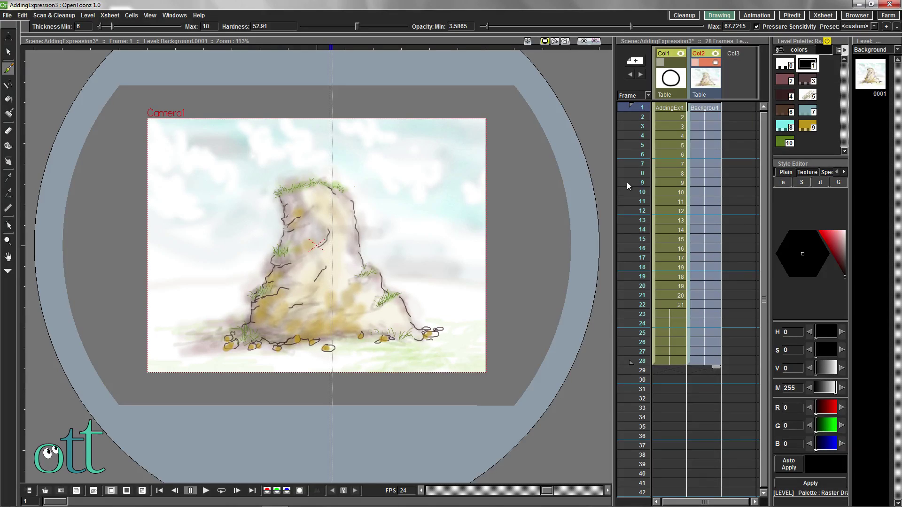
pyautogui.click(7, 15)
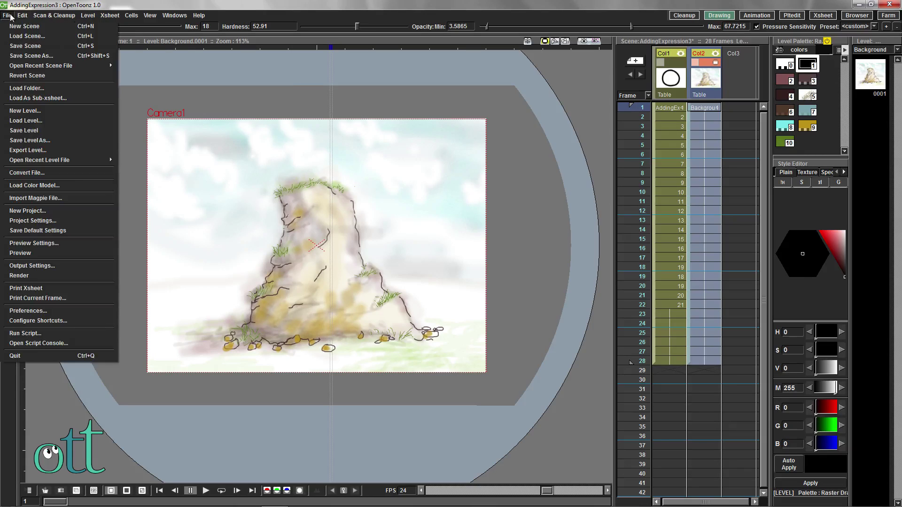
pyautogui.click(33, 139)
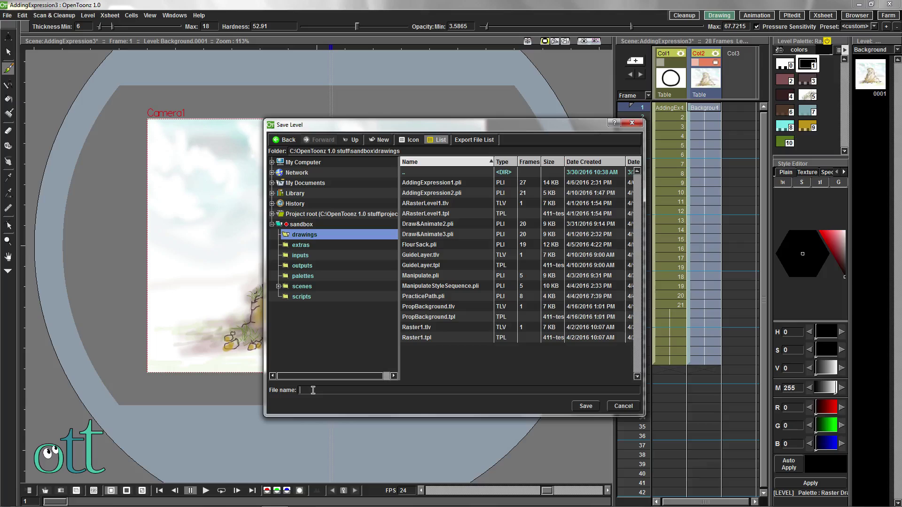
pyautogui.write('BallJumpBackground')
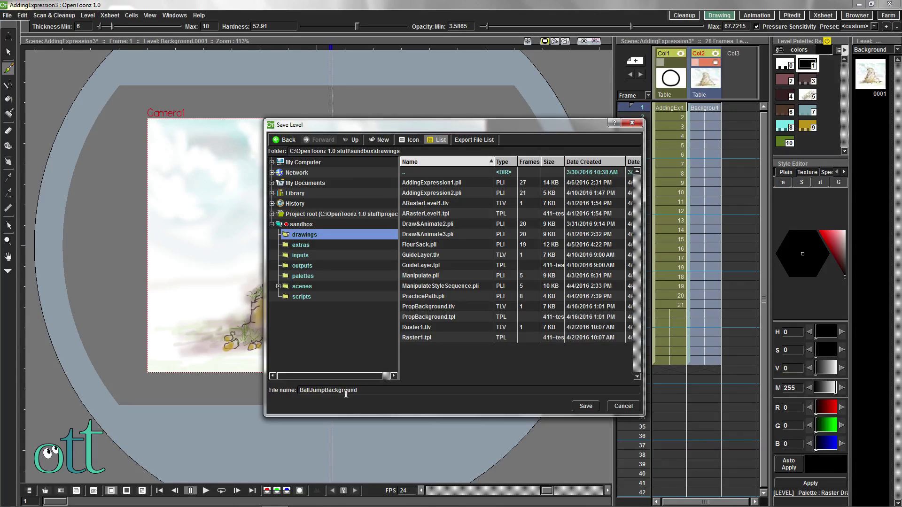
pyautogui.click(586, 405)
# - Select column Col1 and save the AddingExpression3 scene
pyautogui.click(675, 81)
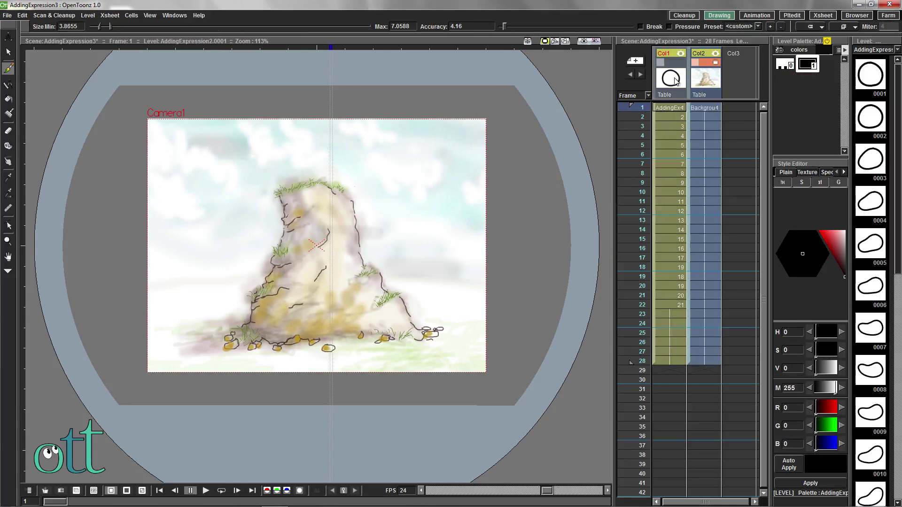
pyautogui.click(7, 16)
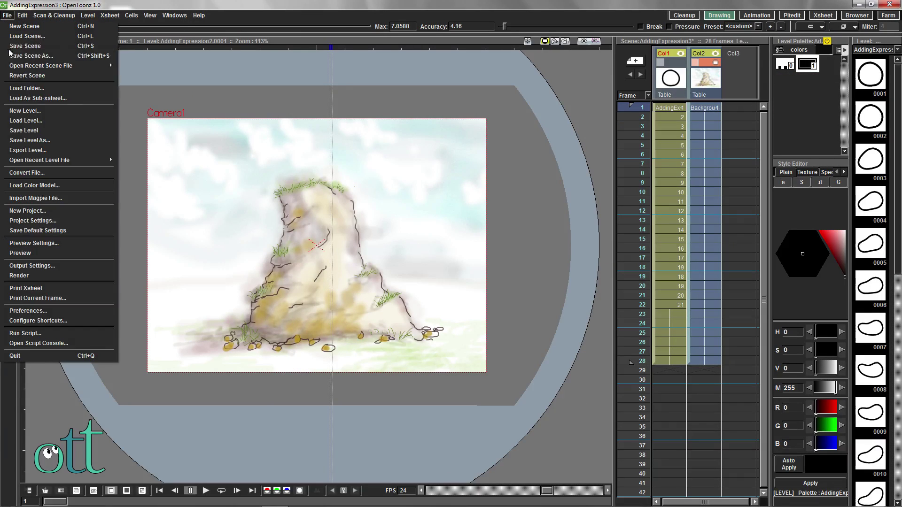
pyautogui.click(22, 128)
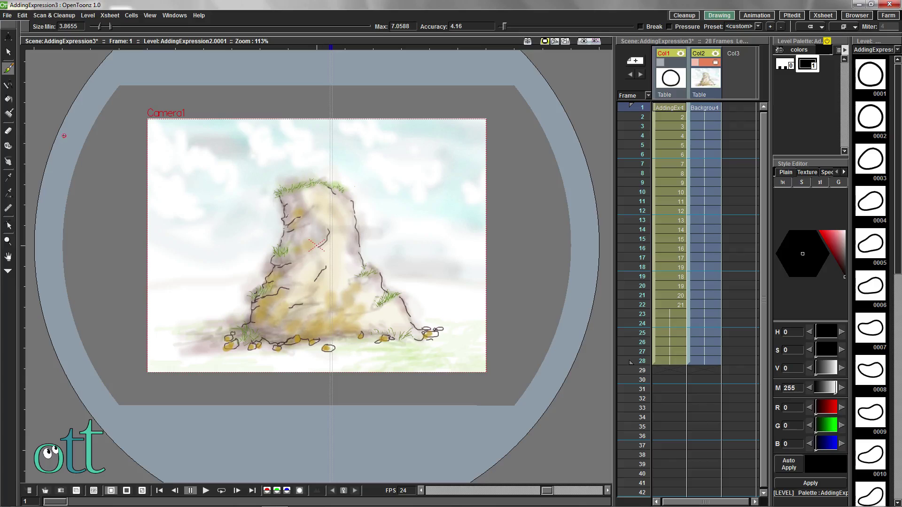
pyautogui.click(8, 15)
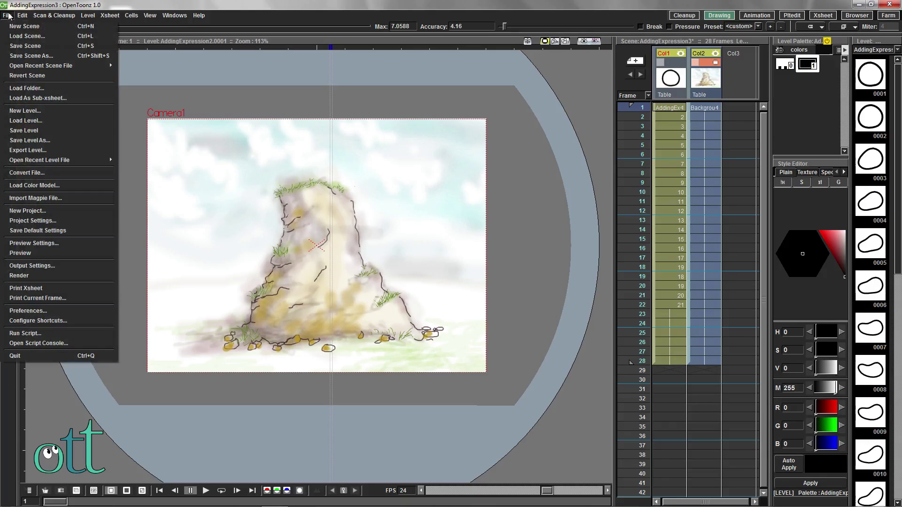
pyautogui.click(20, 49)
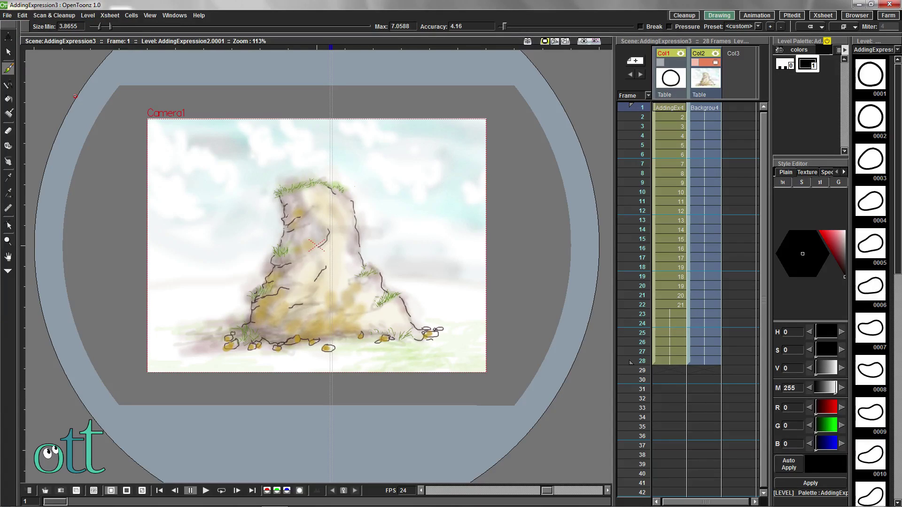
# - In Col3, lower the brush min size, adjust accuracy, and draw level A's path arcing over the peak
pyautogui.click(734, 107)
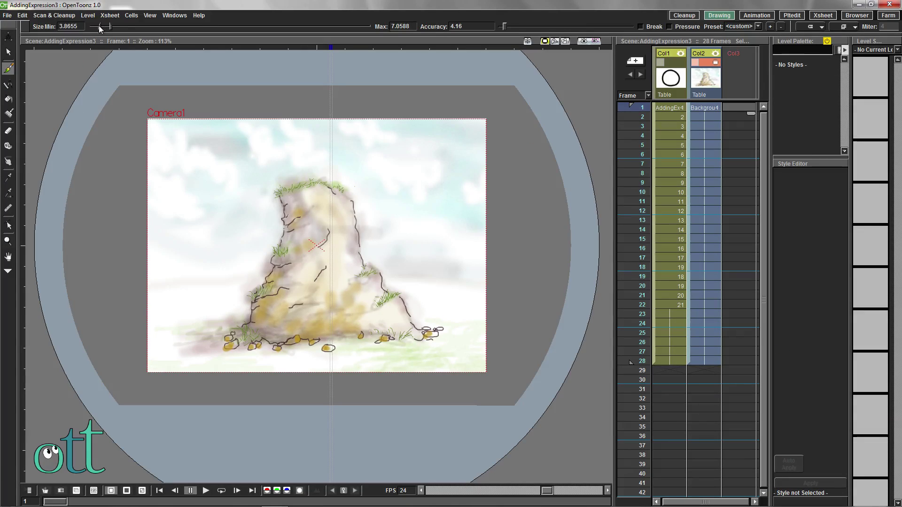
pyautogui.moveTo(99, 26); pyautogui.dragTo(97, 27)
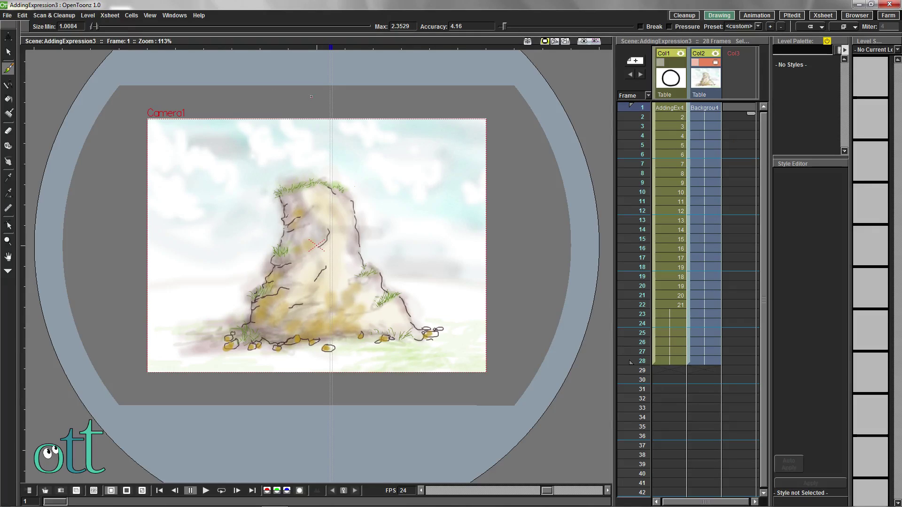
pyautogui.moveTo(504, 26); pyautogui.dragTo(500, 27)
pyautogui.click(160, 343)
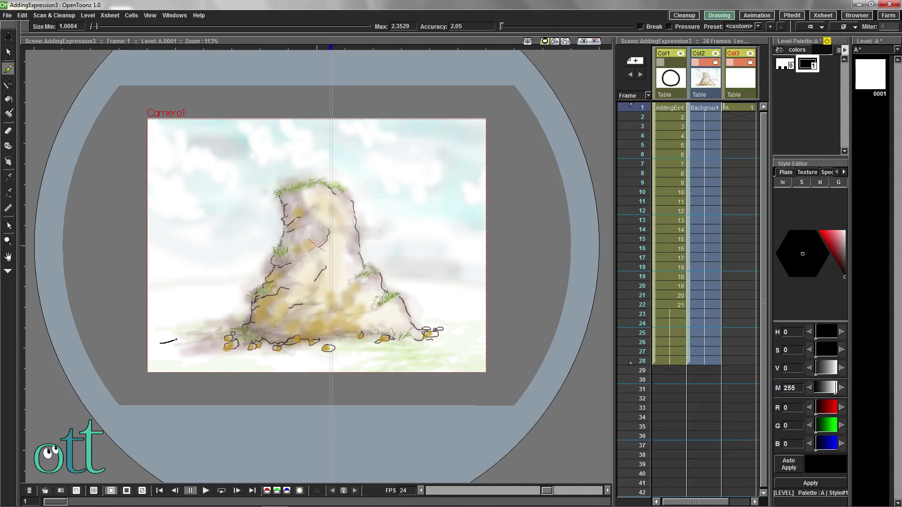
pyautogui.moveTo(197, 329); pyautogui.dragTo(232, 255)
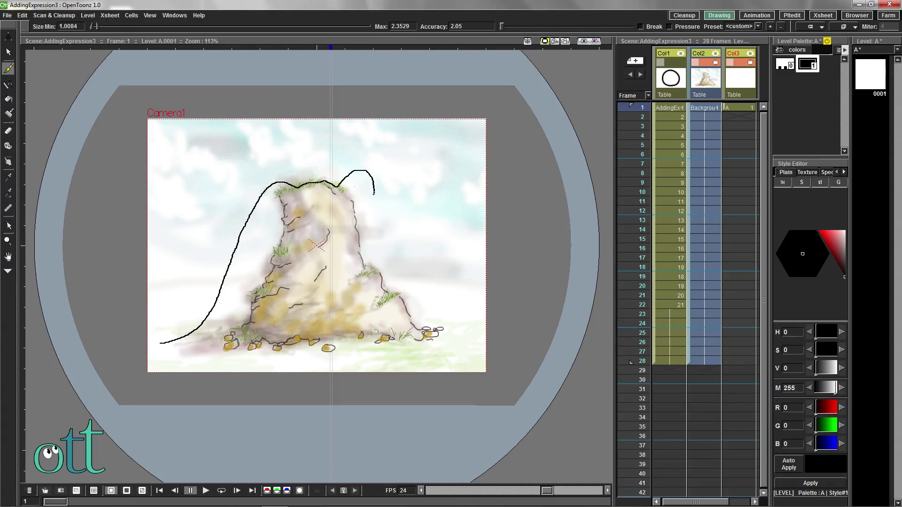
pyautogui.moveTo(372, 230); pyautogui.dragTo(370, 273)
pyautogui.moveTo(436, 287); pyautogui.dragTo(456, 337)
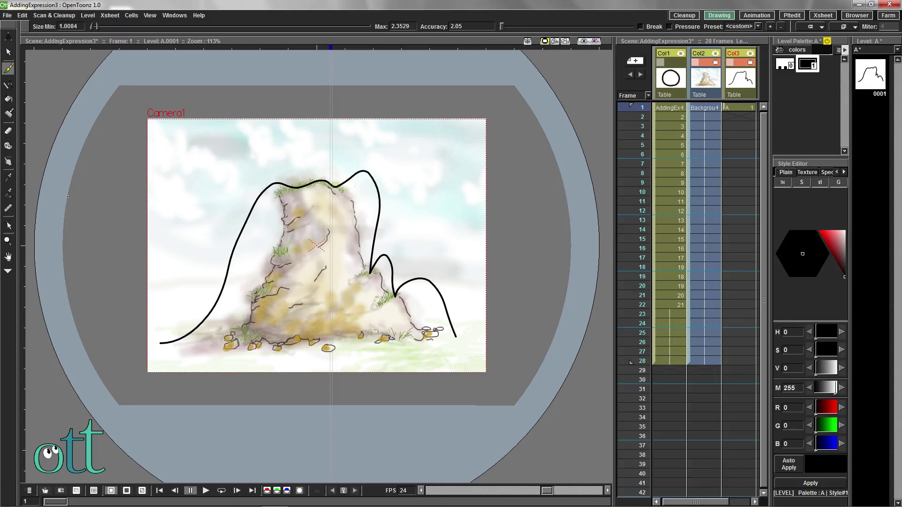
# - Thin the path stroke and move its control points to smooth the peak and following hump
pyautogui.click(8, 51)
pyautogui.click(243, 230)
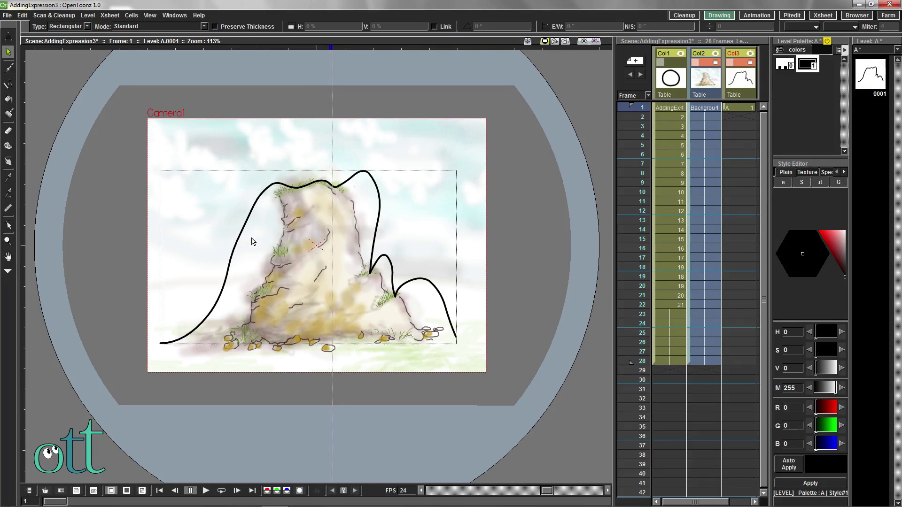
pyautogui.moveTo(453, 350); pyautogui.dragTo(450, 353)
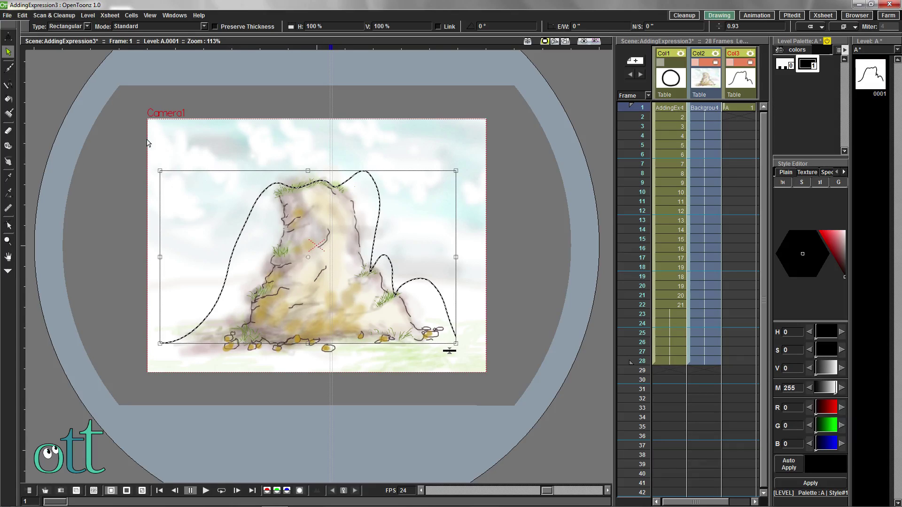
pyautogui.click(8, 225)
pyautogui.click(224, 292)
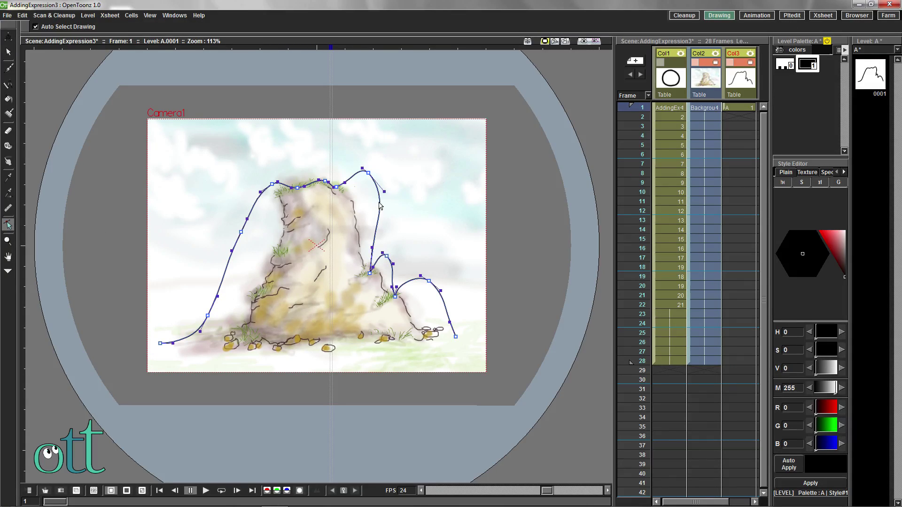
pyautogui.moveTo(368, 173); pyautogui.dragTo(343, 176)
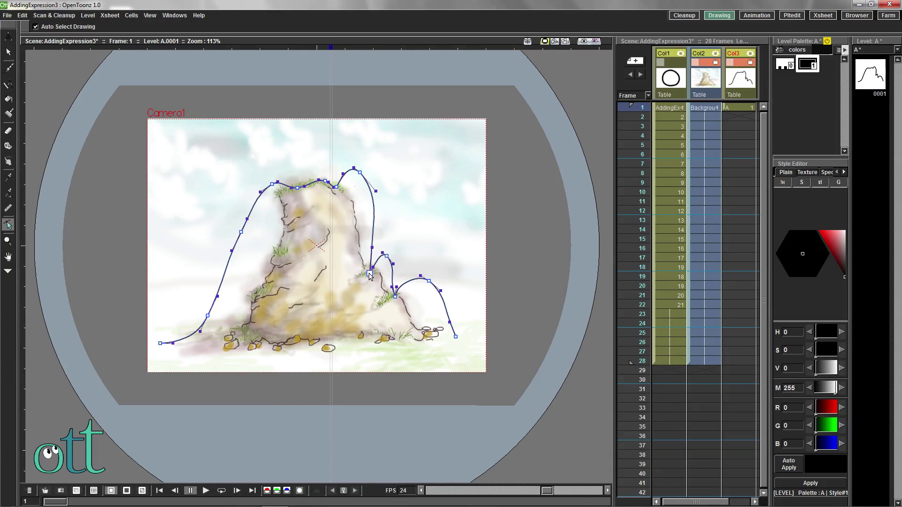
pyautogui.moveTo(370, 273); pyautogui.dragTo(387, 260)
pyautogui.click(395, 296)
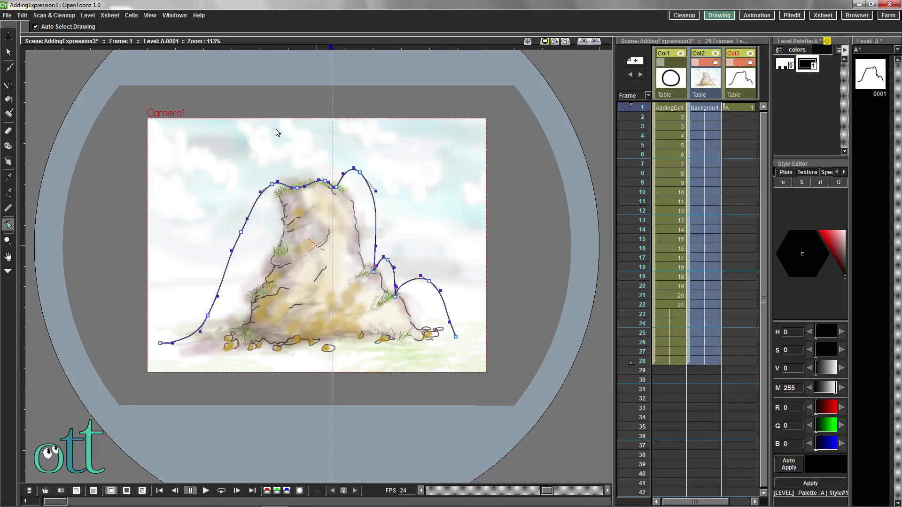
# - Select the curve drawn over the boulder and copy it
pyautogui.click(9, 52)
pyautogui.click(249, 224)
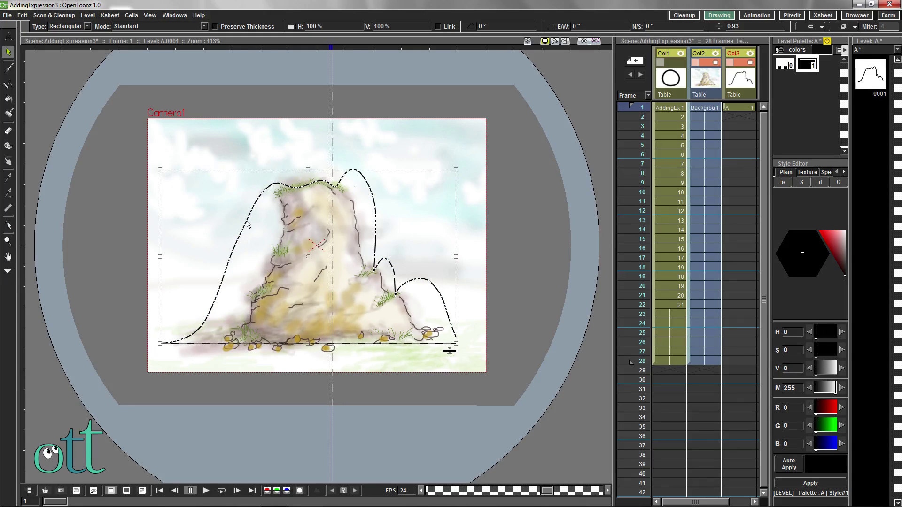
pyautogui.click(22, 15)
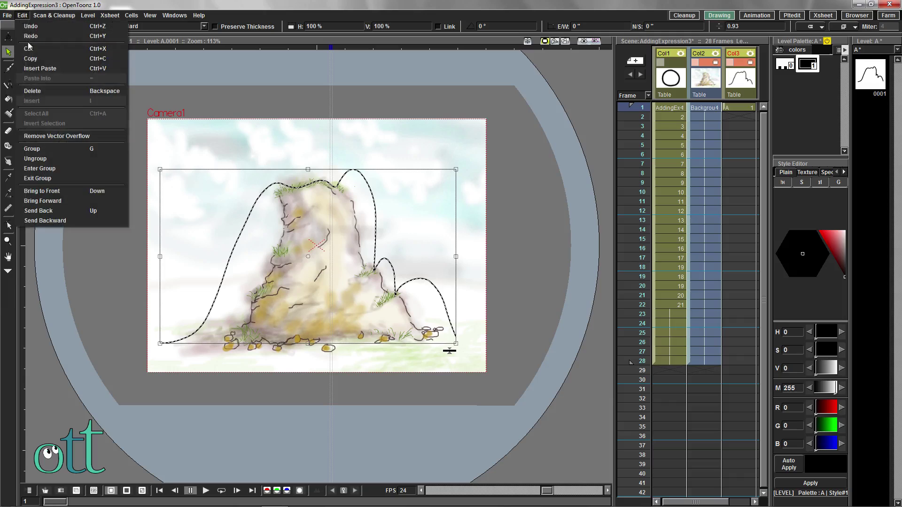
pyautogui.click(30, 58)
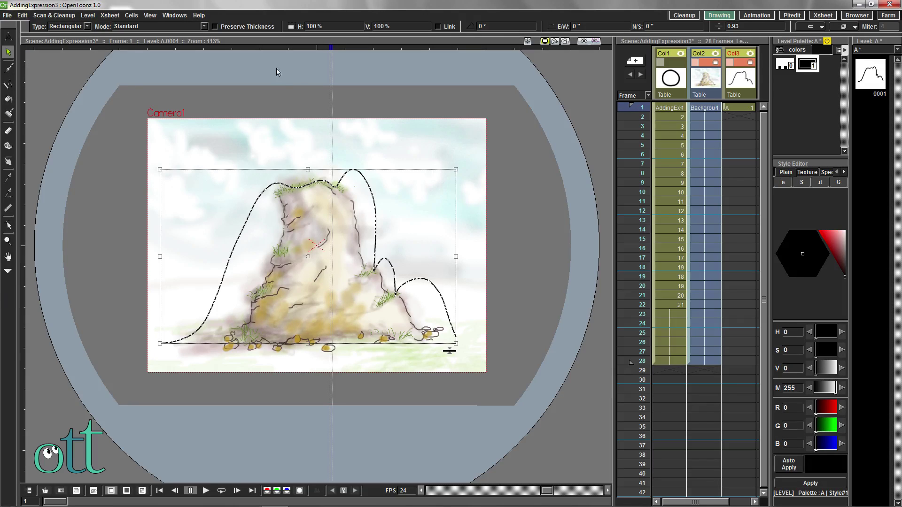
# - In the stage schematic, add Peg1 and link the ball column Col1 to it
pyautogui.click(175, 15)
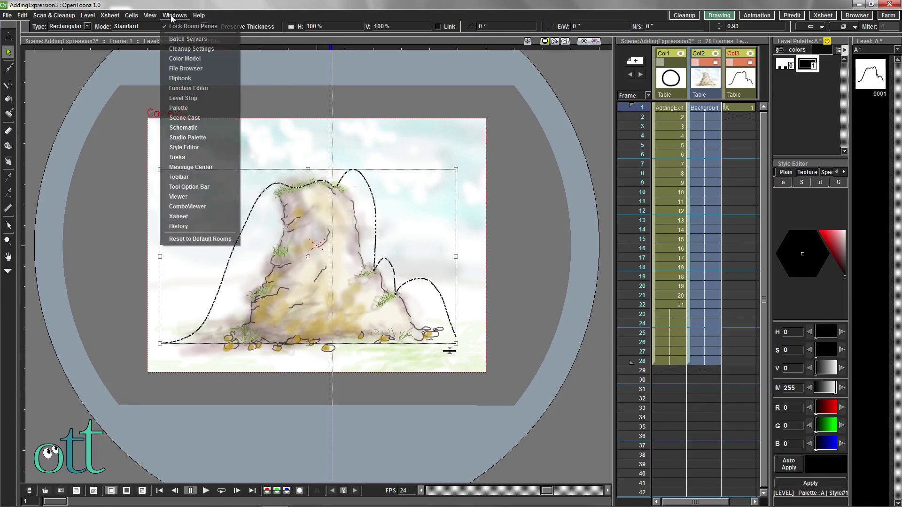
pyautogui.click(184, 127)
pyautogui.moveTo(447, 157); pyautogui.dragTo(548, 119)
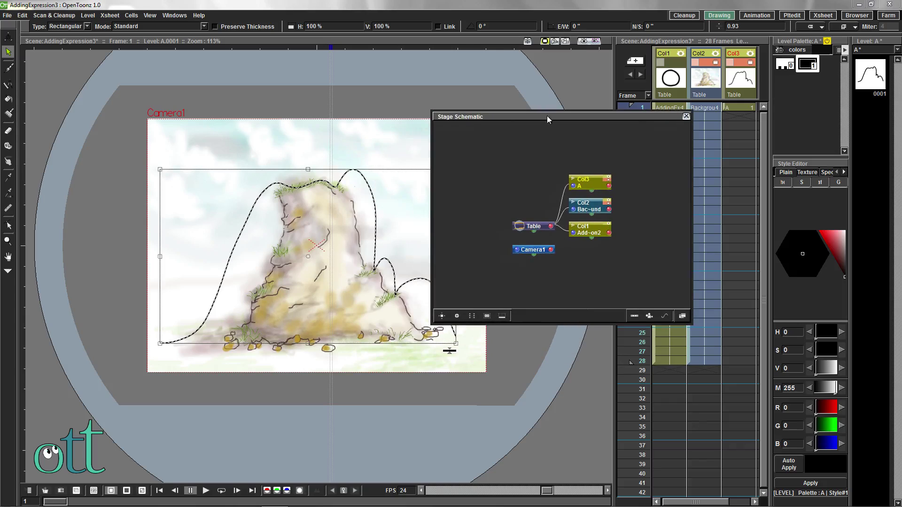
pyautogui.click(593, 229)
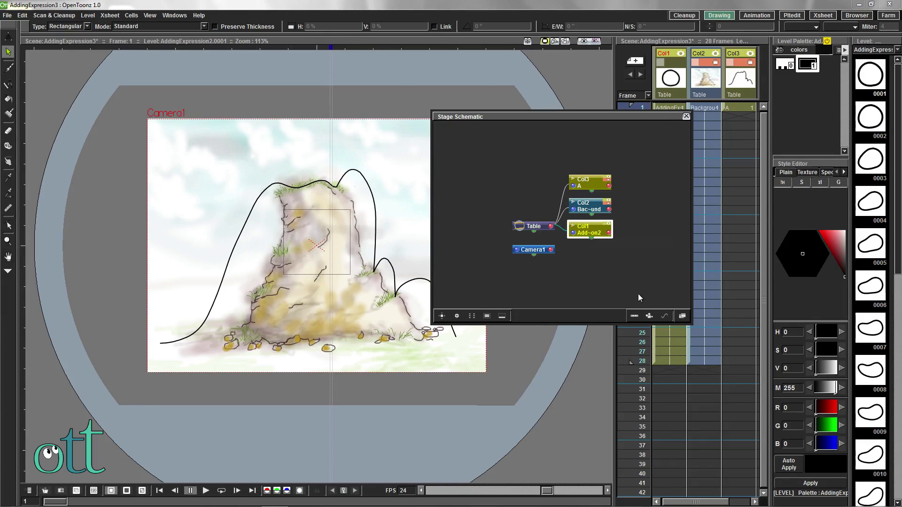
pyautogui.click(634, 315)
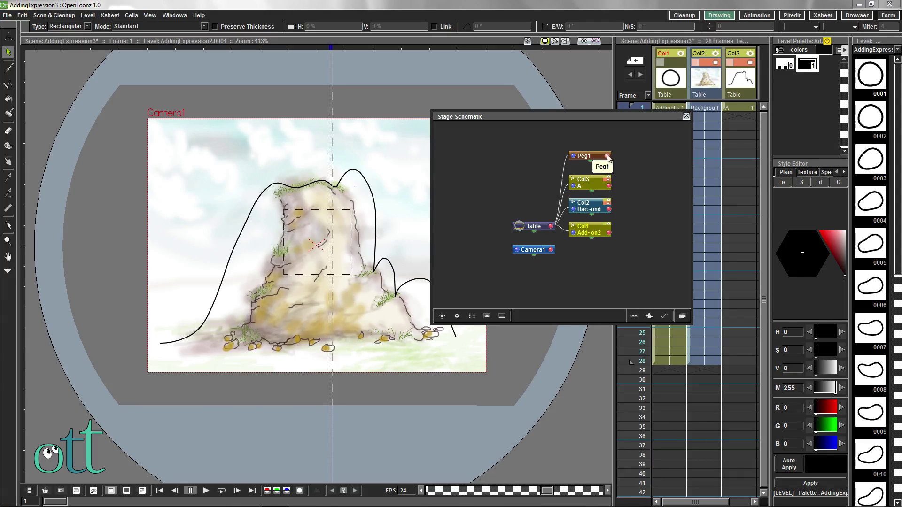
pyautogui.moveTo(607, 158); pyautogui.dragTo(654, 155)
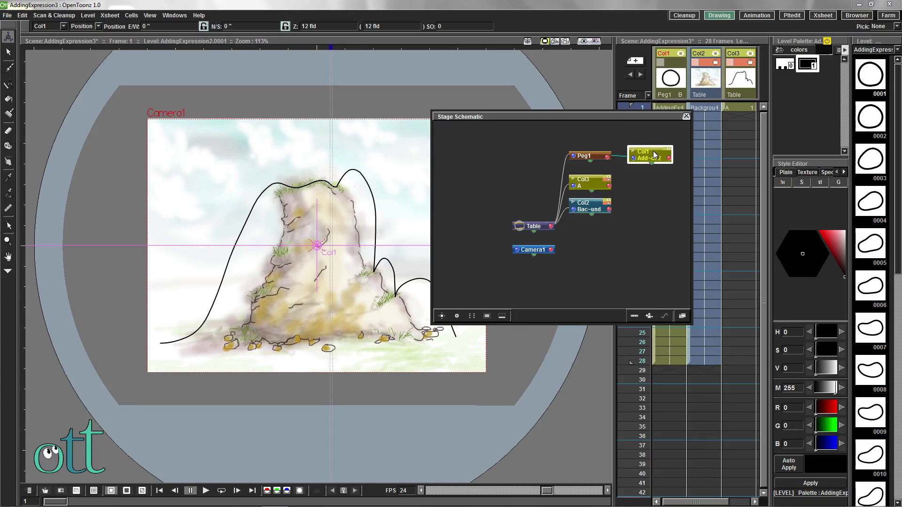
# - Create motion path Path1 for Peg1 and give it the mountain curve's shape
pyautogui.click(591, 156)
pyautogui.click(664, 316)
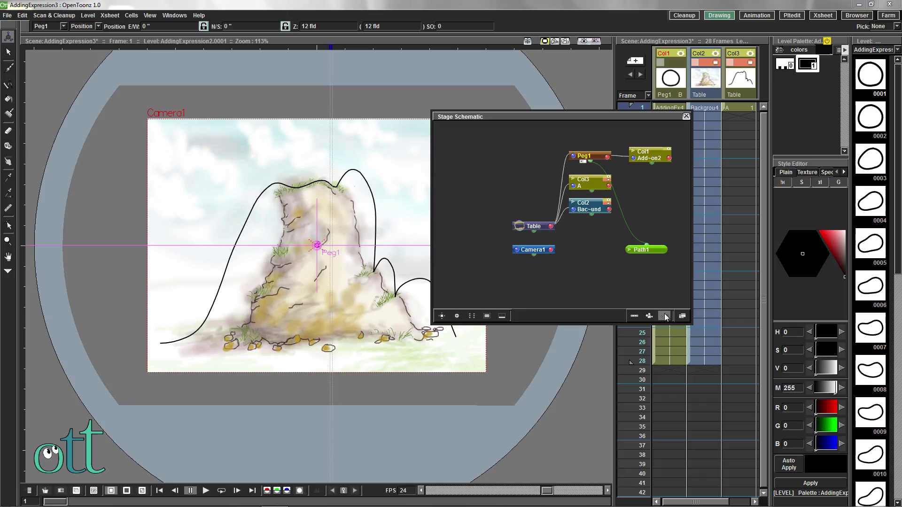
pyautogui.moveTo(642, 249); pyautogui.dragTo(645, 183)
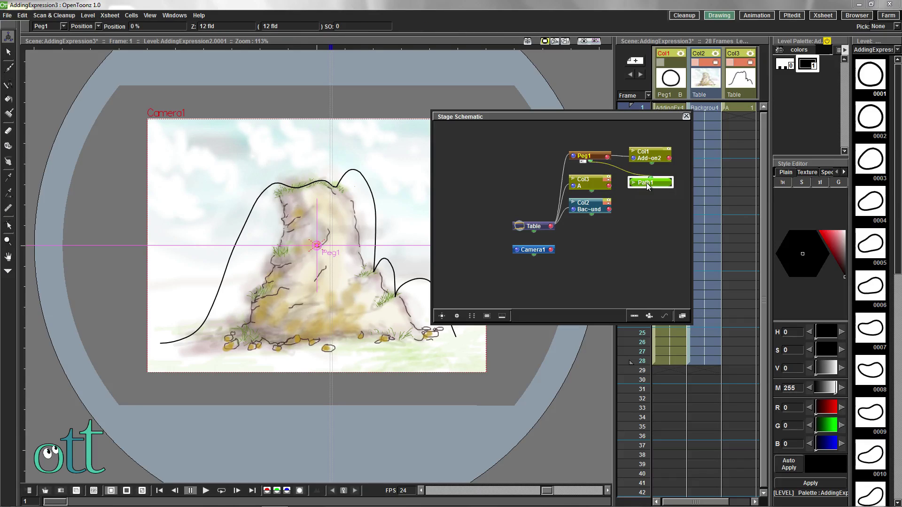
pyautogui.click(9, 52)
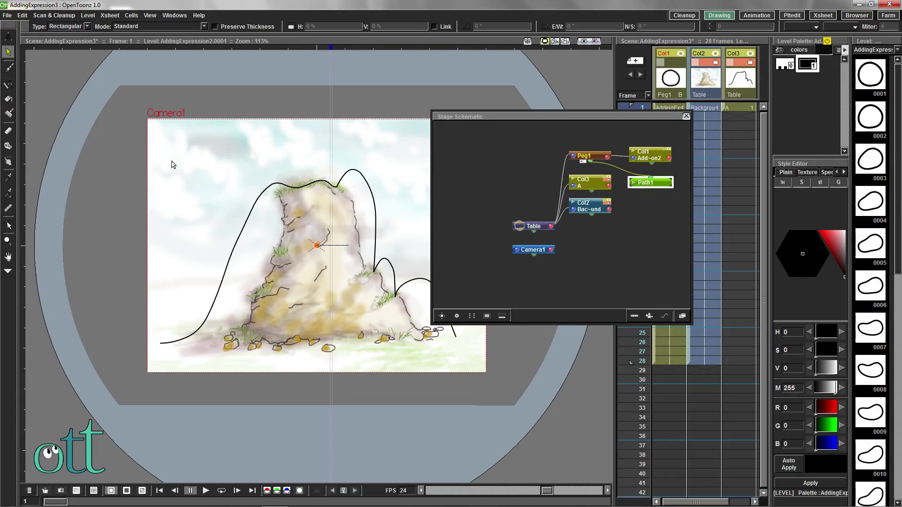
pyautogui.click(333, 248)
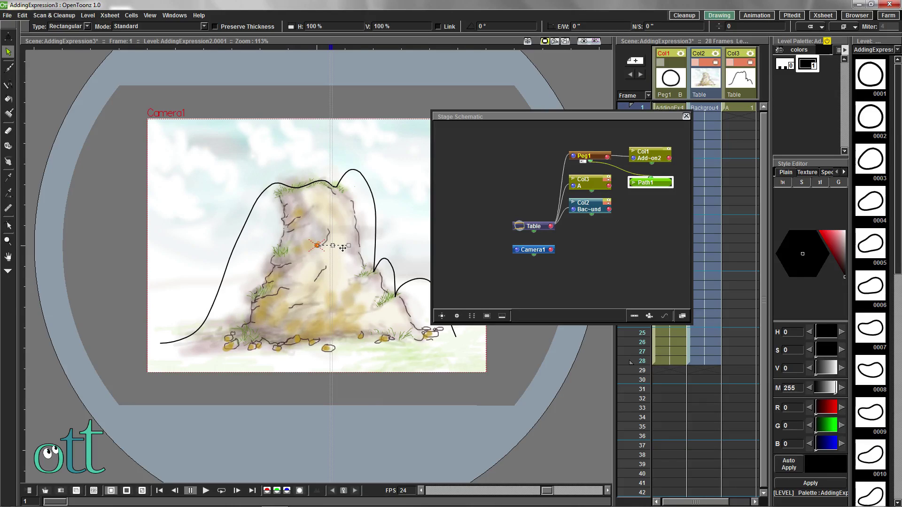
pyautogui.hotkey('ctrl', 'a')
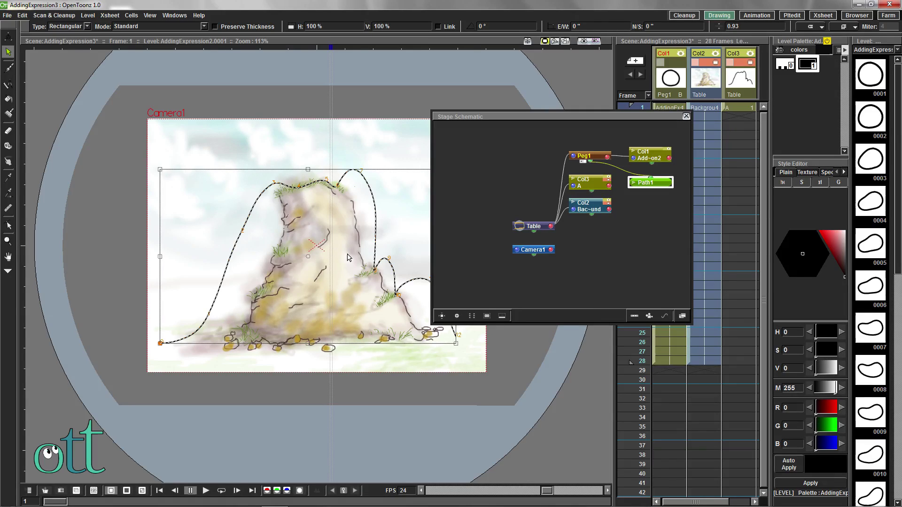
pyautogui.click(652, 183)
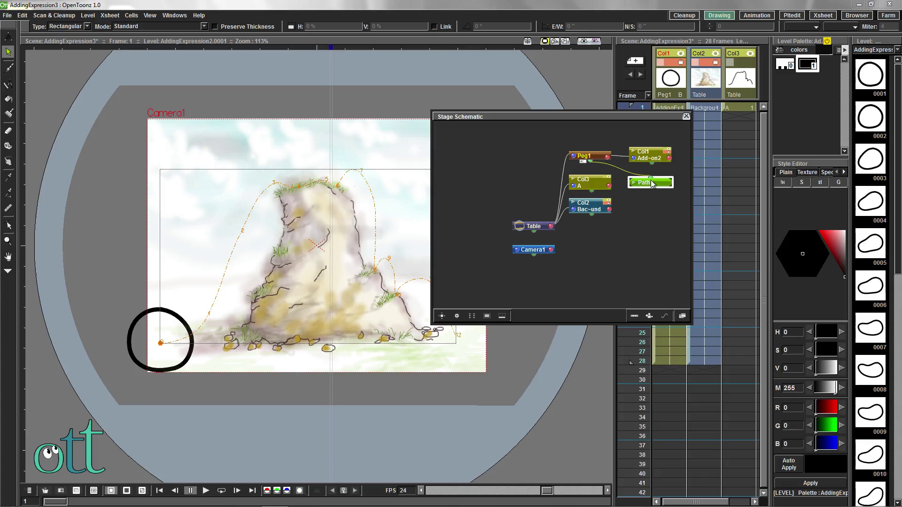
pyautogui.click(656, 158)
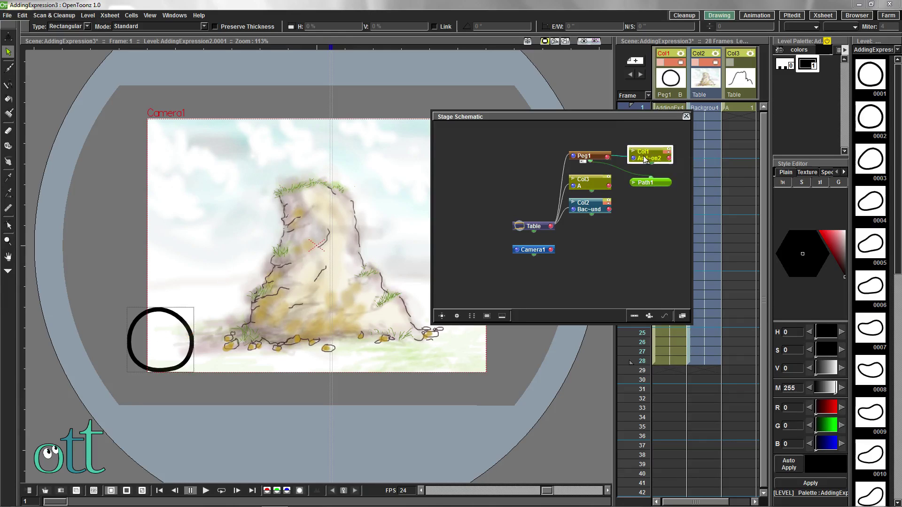
# - Scale the ball down to 27.95% with the Animate tool
pyautogui.click(8, 36)
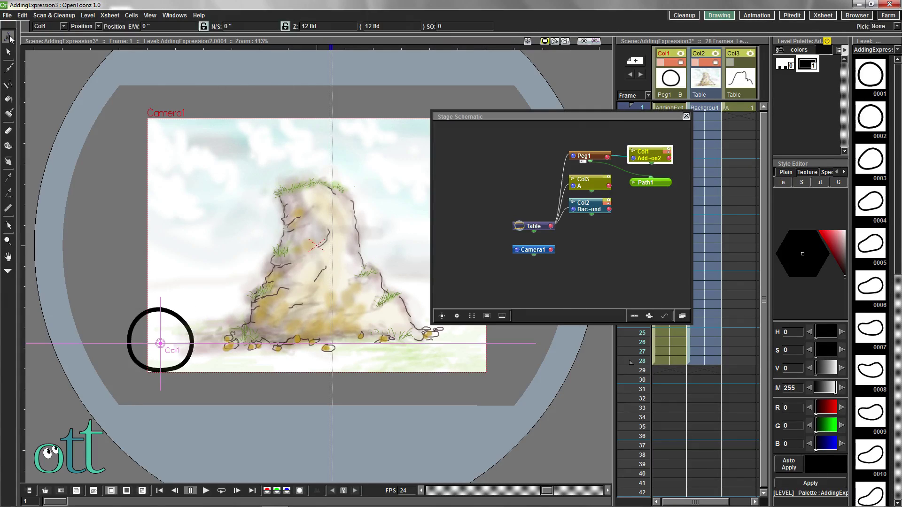
pyautogui.click(82, 27)
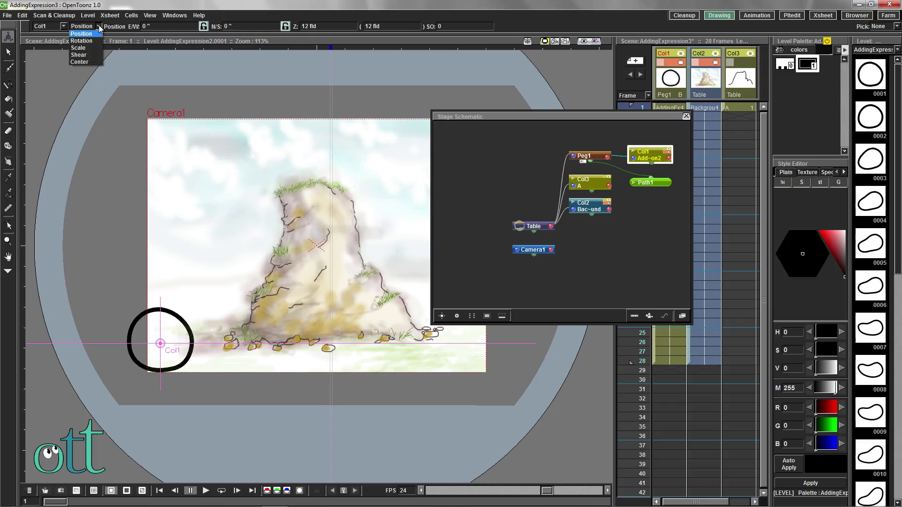
pyautogui.click(80, 47)
pyautogui.moveTo(218, 239); pyautogui.dragTo(170, 311)
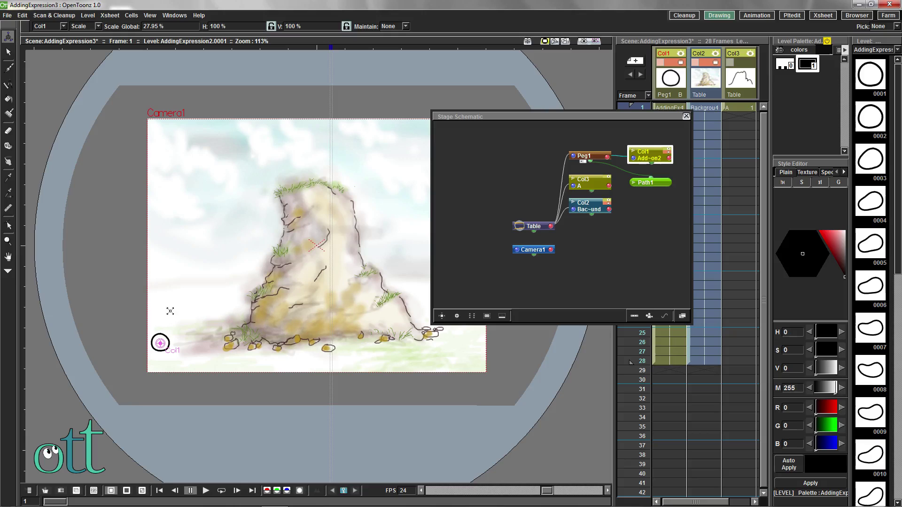
# - Try a Position move on the ball, then undo it
pyautogui.moveTo(595, 117); pyautogui.dragTo(628, 216)
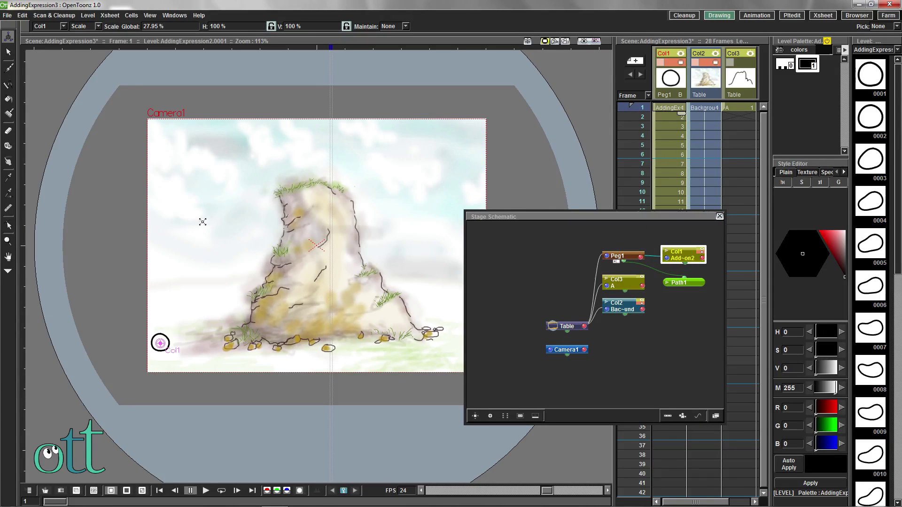
pyautogui.click(84, 26)
pyautogui.click(84, 35)
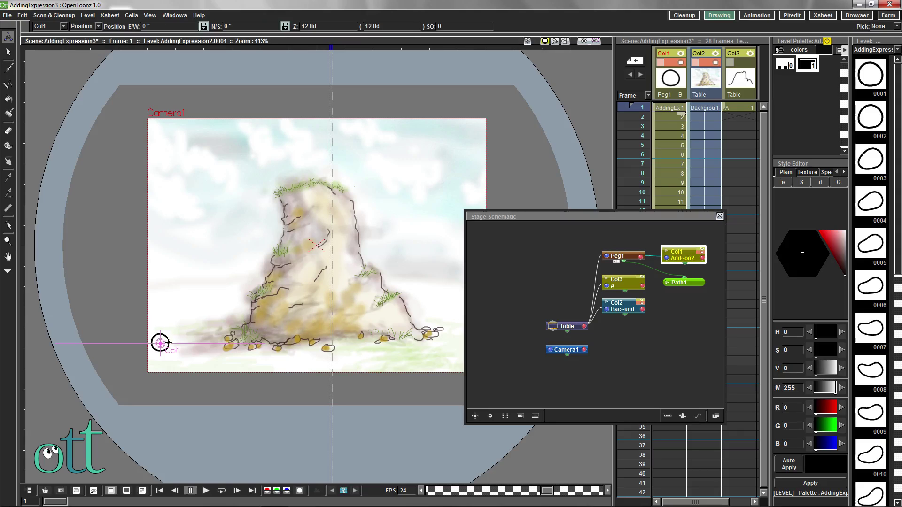
pyautogui.moveTo(169, 342); pyautogui.dragTo(233, 277)
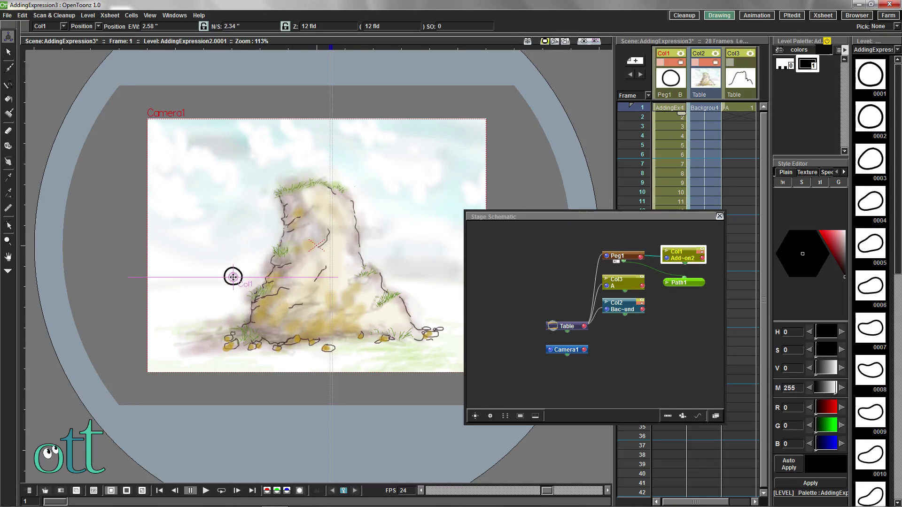
pyautogui.hotkey('ctrl', 'z')
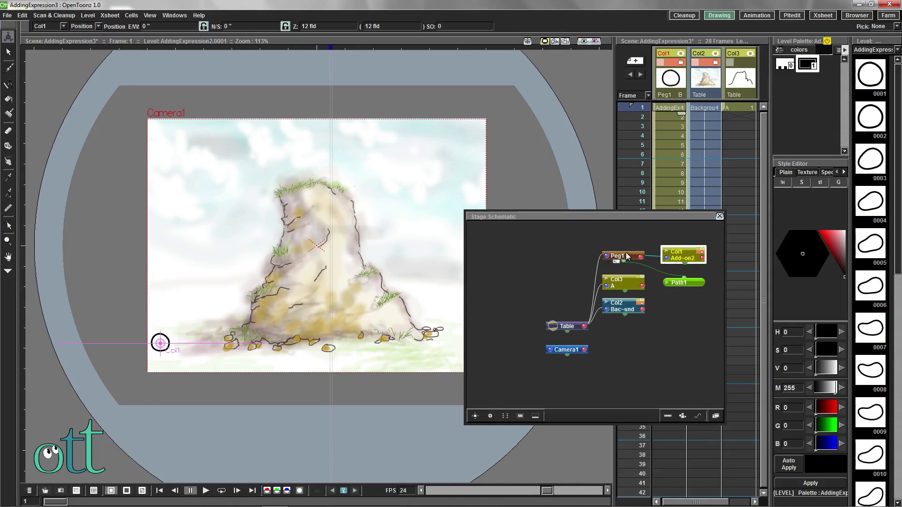
# - Select Peg1 to show its motion path and move the schematic panel aside
pyautogui.click(627, 256)
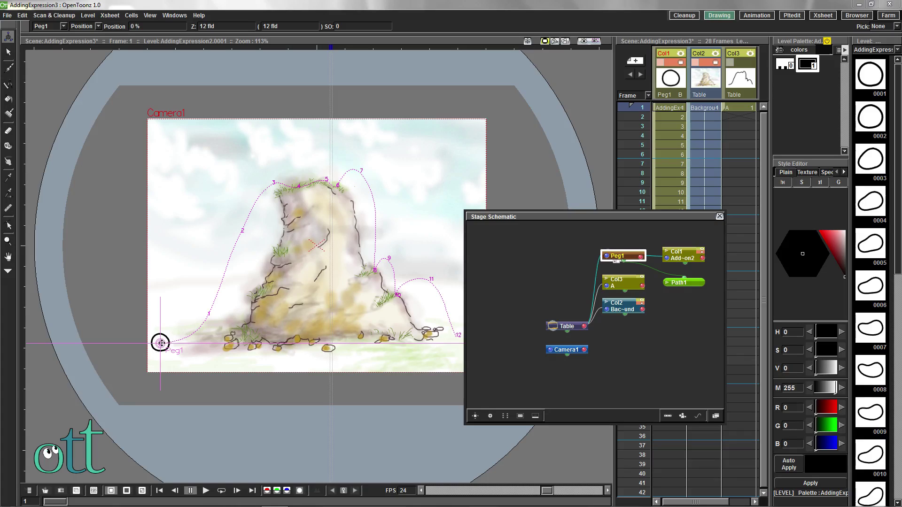
pyautogui.moveTo(160, 343)
pyautogui.mouseDown()
pyautogui.moveTo(197, 328)
pyautogui.moveTo(160, 343)
pyautogui.mouseUp()
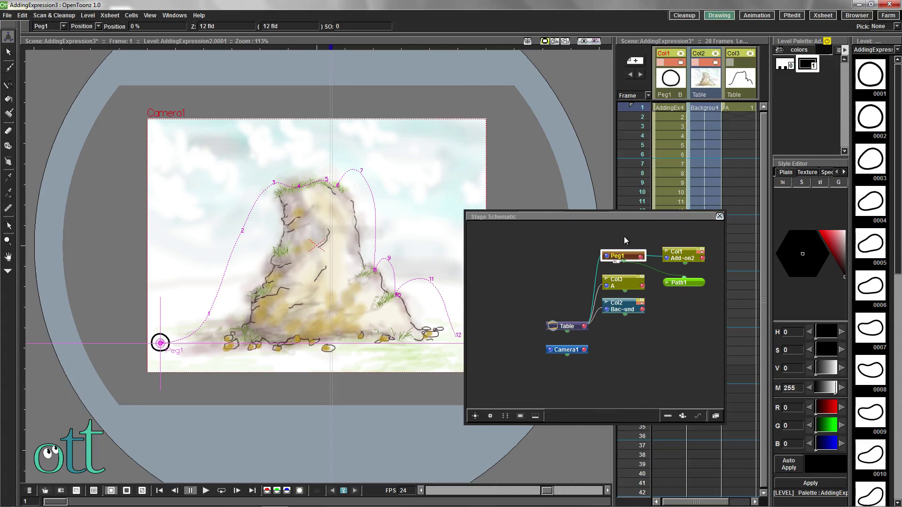
pyautogui.moveTo(636, 217); pyautogui.dragTo(513, 435)
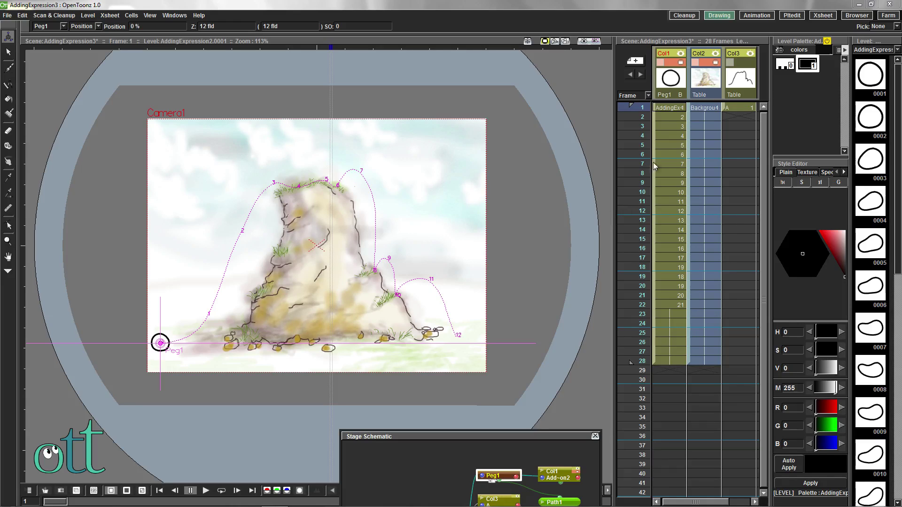
pyautogui.click(665, 108)
# - Step through frames 7–12, then on frame 13 move the ball along its path
pyautogui.click(667, 164)
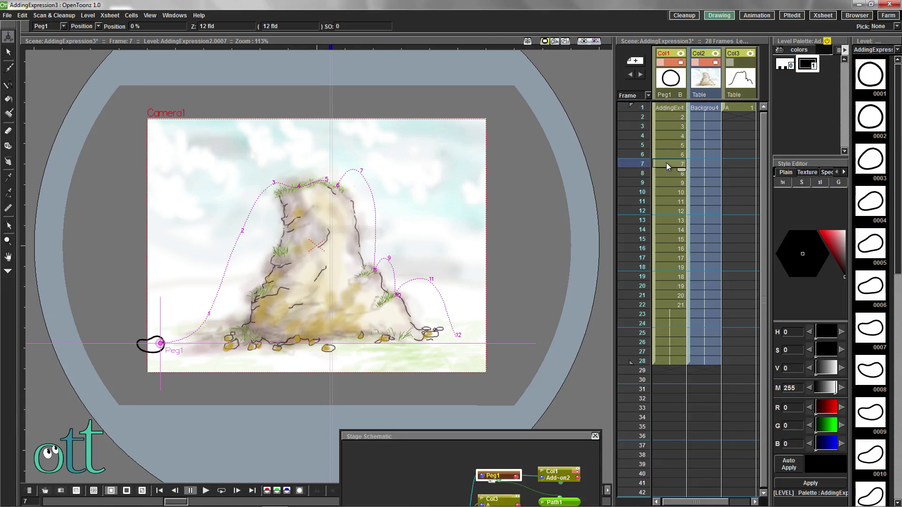
pyautogui.click(665, 171)
pyautogui.click(666, 180)
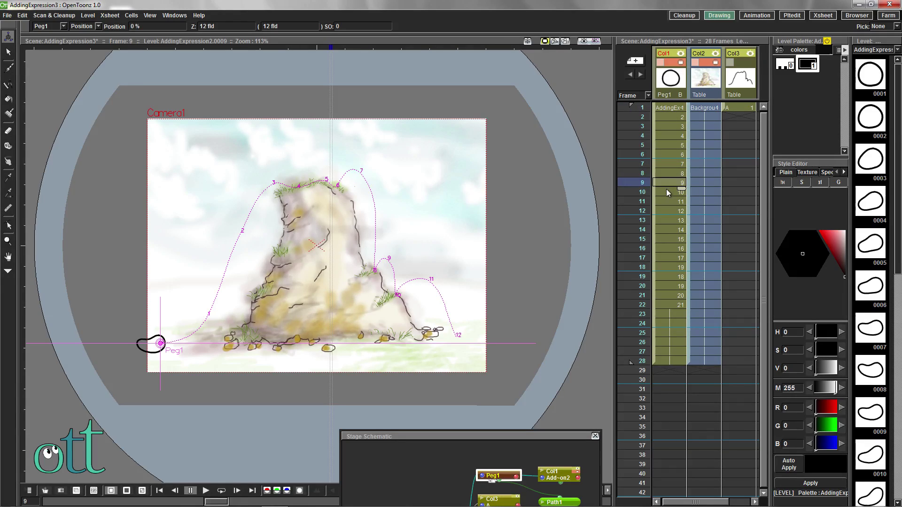
pyautogui.click(666, 190)
pyautogui.click(666, 200)
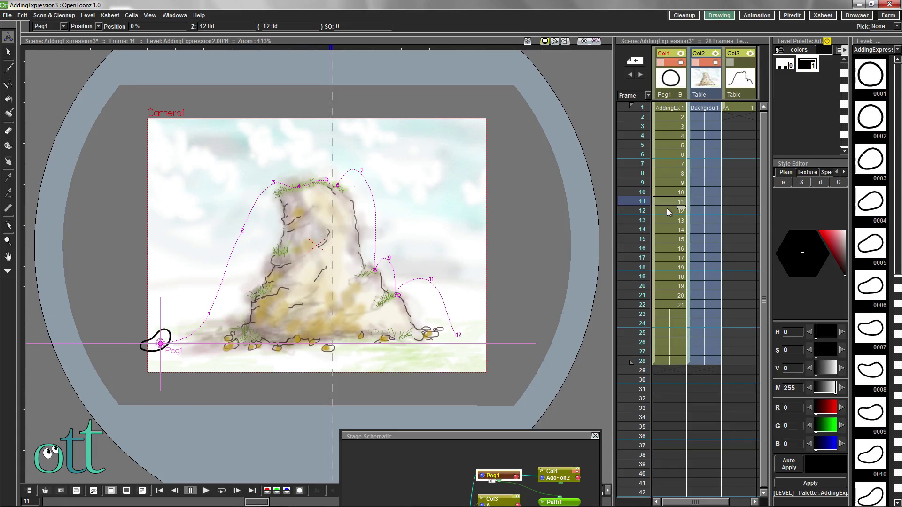
pyautogui.click(666, 210)
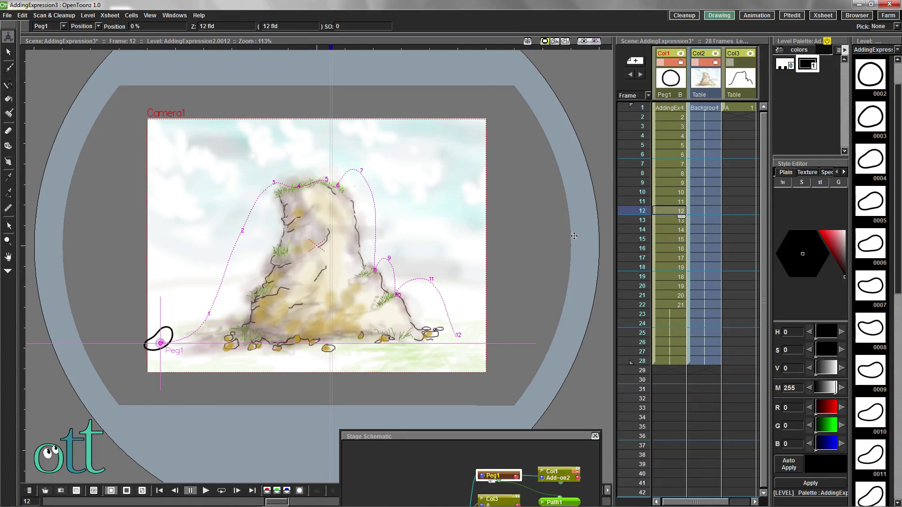
pyautogui.click(670, 221)
pyautogui.moveTo(160, 343)
pyautogui.mouseDown()
pyautogui.moveTo(205, 317)
pyautogui.moveTo(200, 325)
pyautogui.moveTo(261, 188)
pyautogui.moveTo(291, 191)
pyautogui.mouseUp()
# - Key frames 14–22, carrying the ball to 40.29% atop the peak, then return to frame 1
pyautogui.click(670, 230)
pyautogui.click(667, 239)
pyautogui.click(666, 248)
pyautogui.click(672, 257)
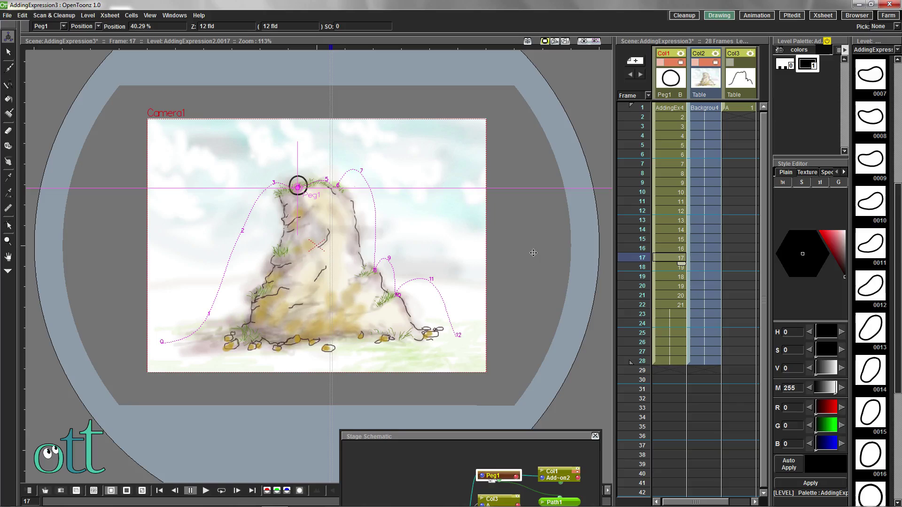
pyautogui.click(666, 267)
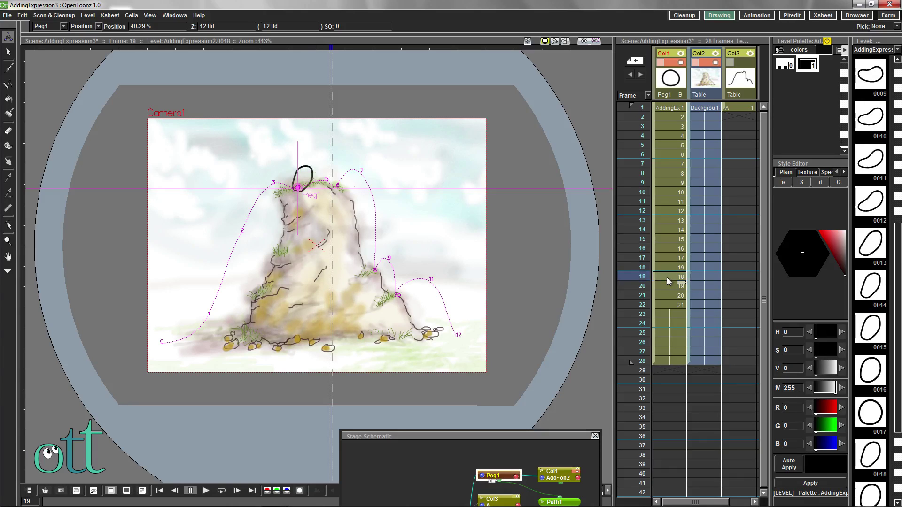
pyautogui.click(666, 278)
pyautogui.click(666, 286)
pyautogui.click(662, 294)
pyautogui.click(661, 303)
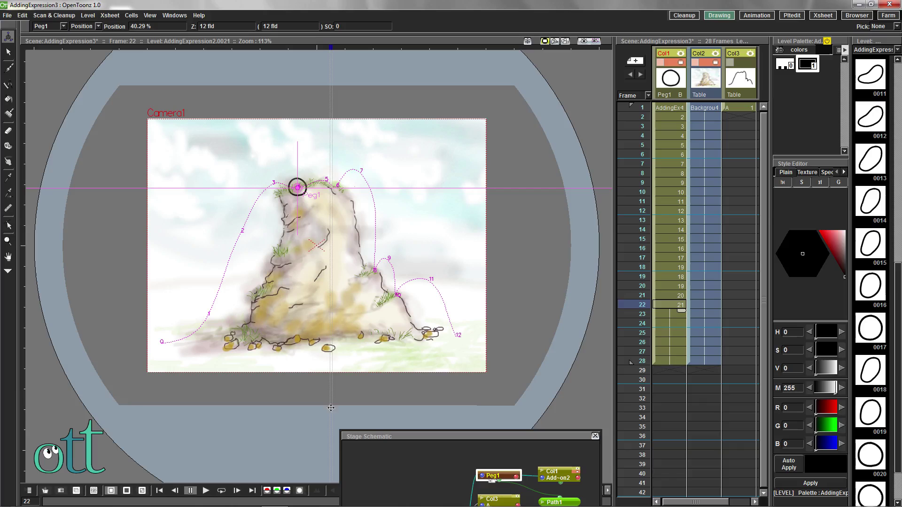
pyautogui.click(622, 107)
# - Preview the ball's motion through frames 1–21 and play the animation once
pyautogui.moveTo(622, 105); pyautogui.dragTo(627, 359)
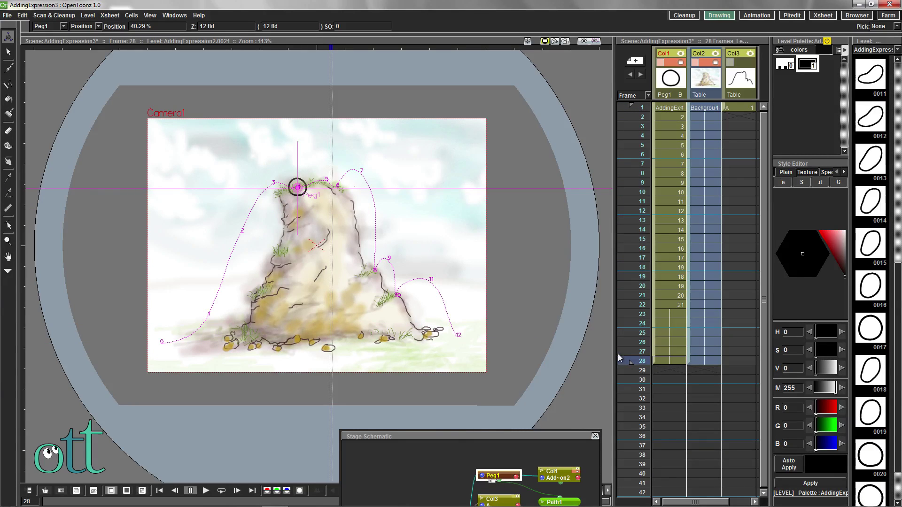
pyautogui.click(594, 435)
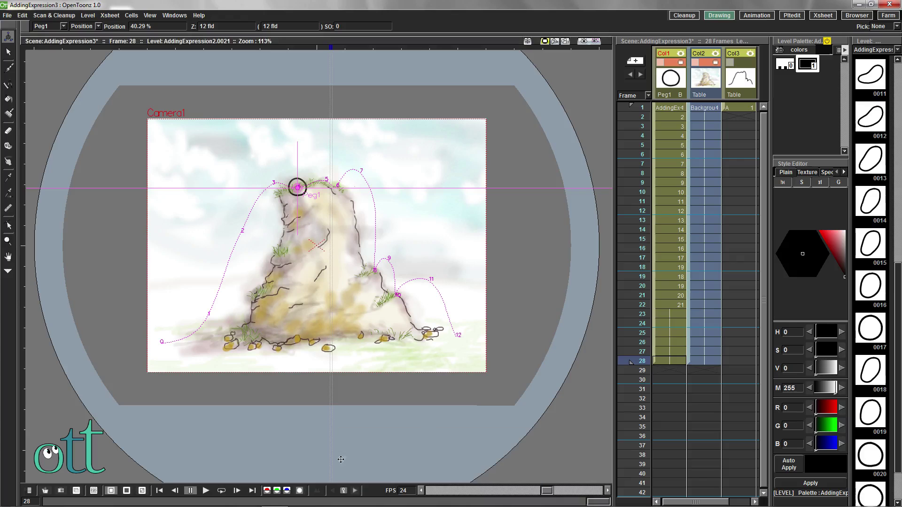
pyautogui.click(222, 491)
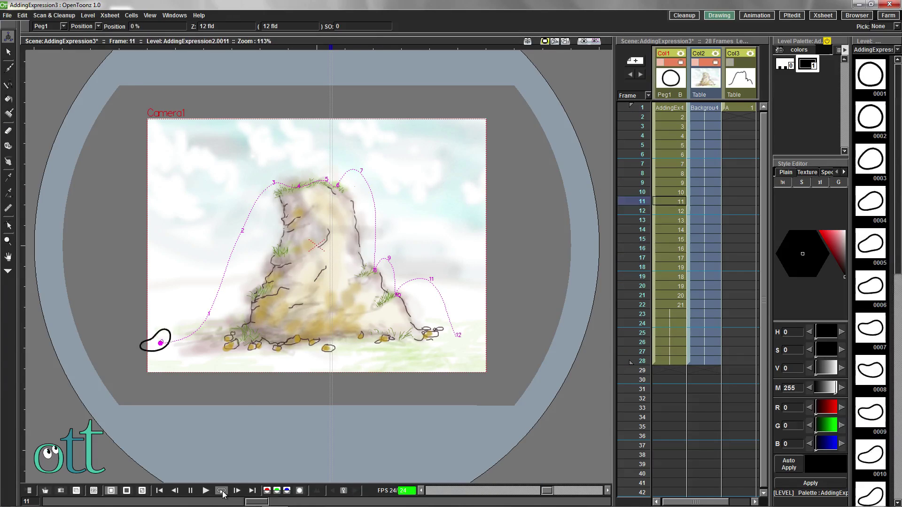
pyautogui.click(191, 491)
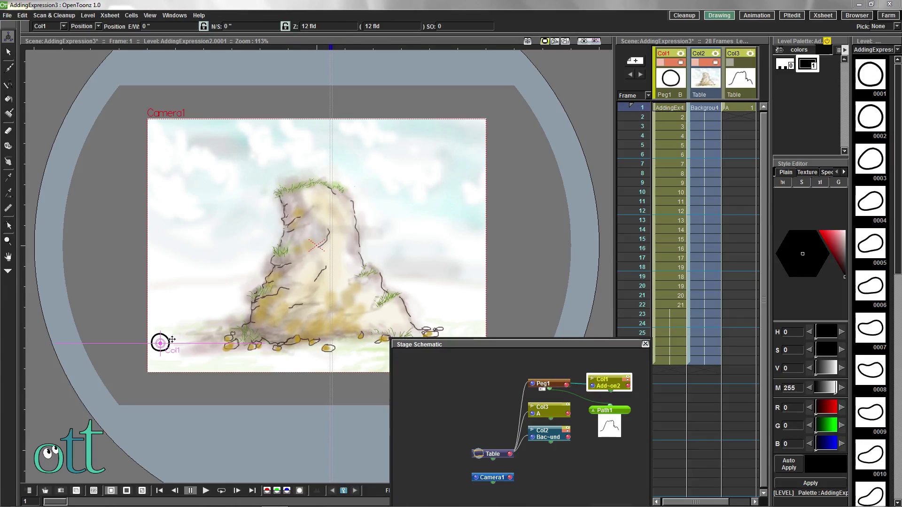
# - Raise the ball drawing (N/S 0.27") so it rests on the boulder top, checking frames 17 and 8
pyautogui.moveTo(161, 343); pyautogui.dragTo(161, 339)
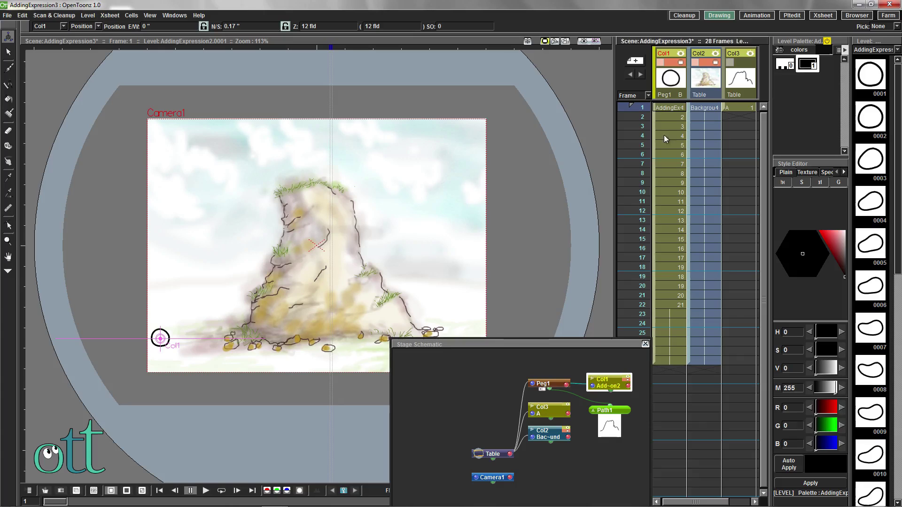
pyautogui.moveTo(641, 116); pyautogui.dragTo(627, 303)
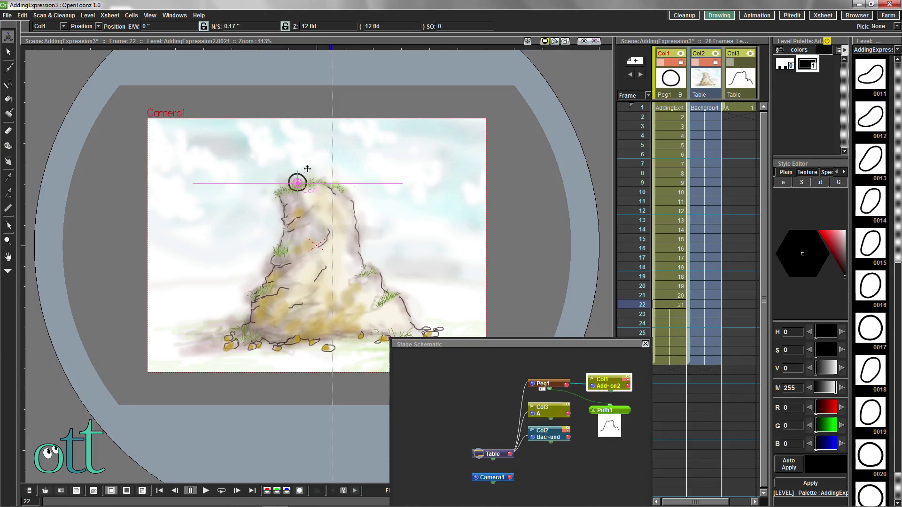
pyautogui.moveTo(296, 182); pyautogui.dragTo(298, 181)
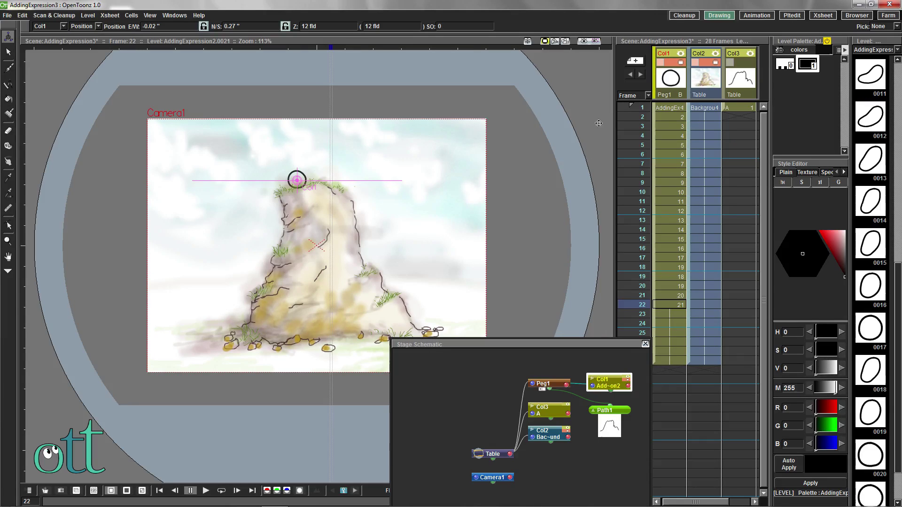
pyautogui.moveTo(622, 106); pyautogui.dragTo(623, 333)
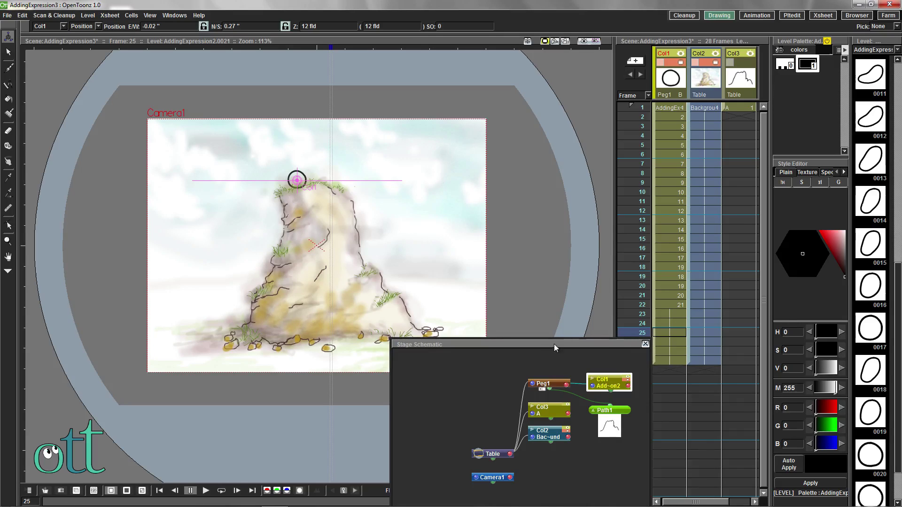
# - Play the animation in a loop to check the ball's path
pyautogui.moveTo(554, 348); pyautogui.dragTo(640, 454)
pyautogui.click(221, 491)
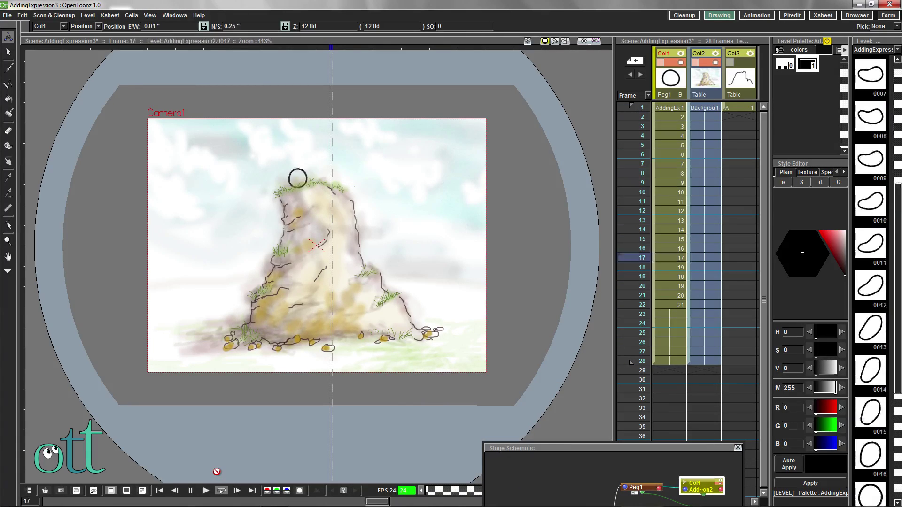
pyautogui.click(191, 490)
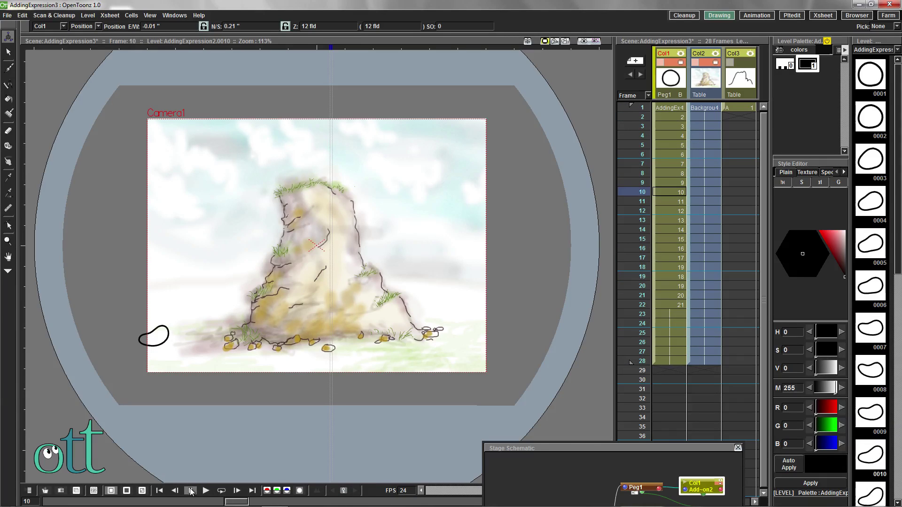
# - Thin Col1's ball outlines with Adjust Thickness, Start set to 70%, and apply it
pyautogui.click(694, 489)
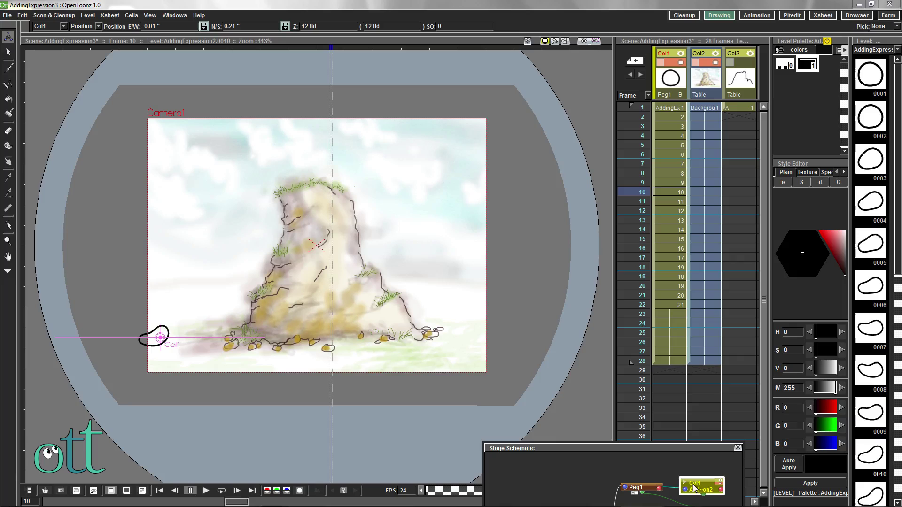
pyautogui.click(88, 16)
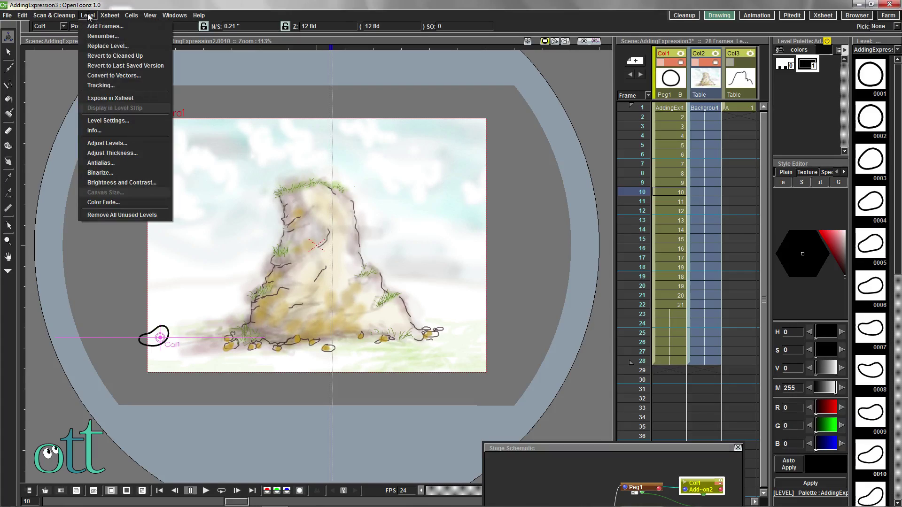
pyautogui.click(117, 153)
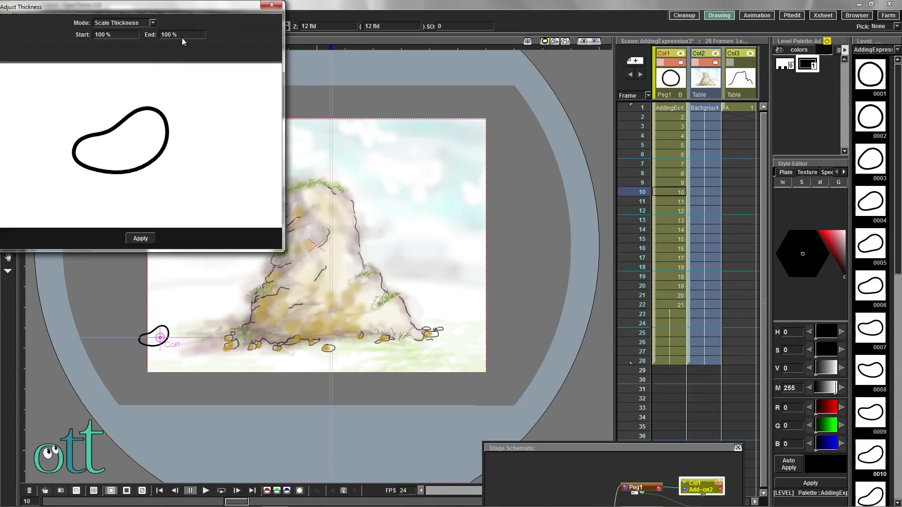
pyautogui.moveTo(106, 36); pyautogui.dragTo(94, 37)
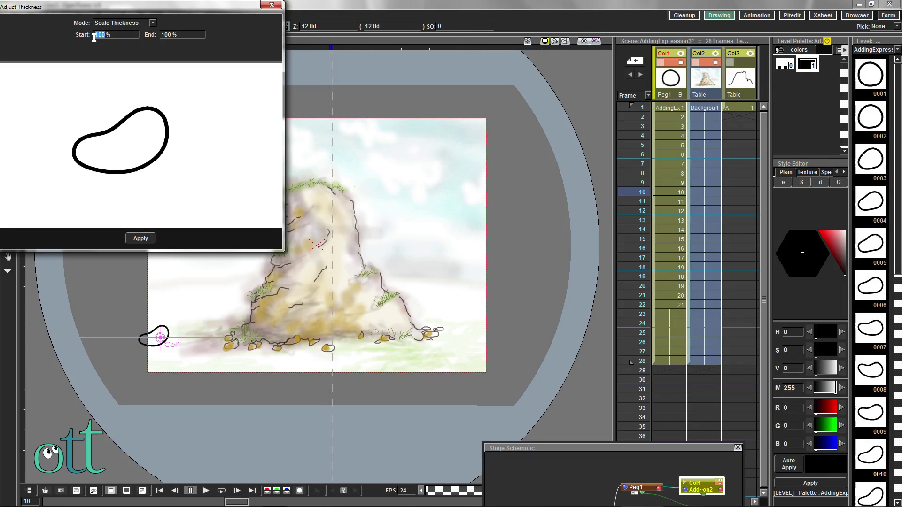
pyautogui.write('7')
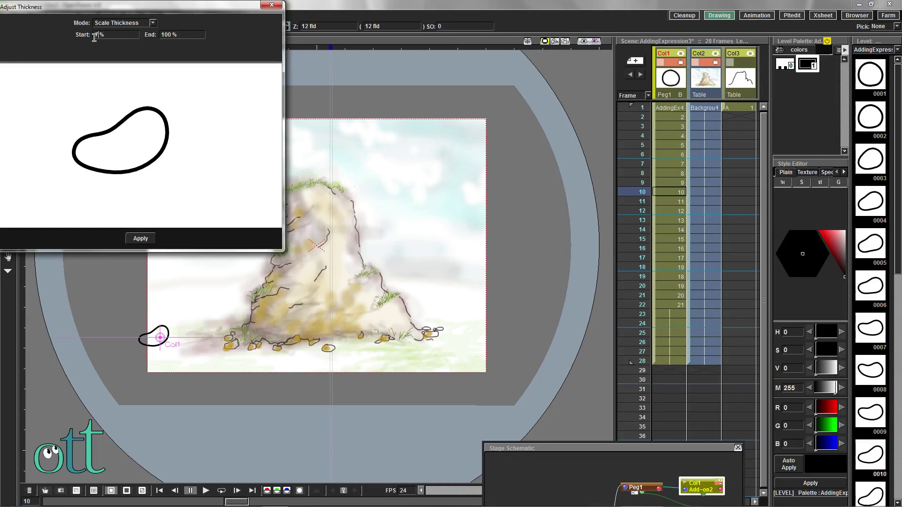
pyautogui.write('0')
pyautogui.doubleClick(165, 35)
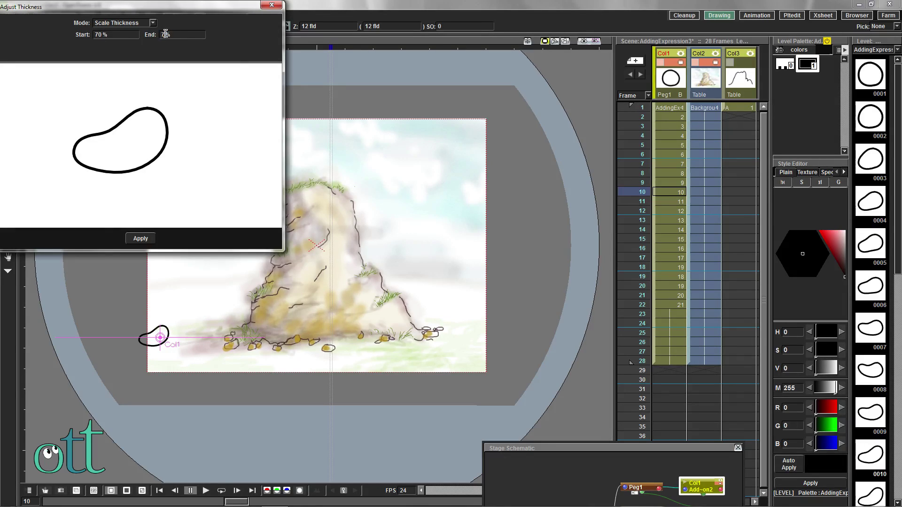
pyautogui.click(141, 238)
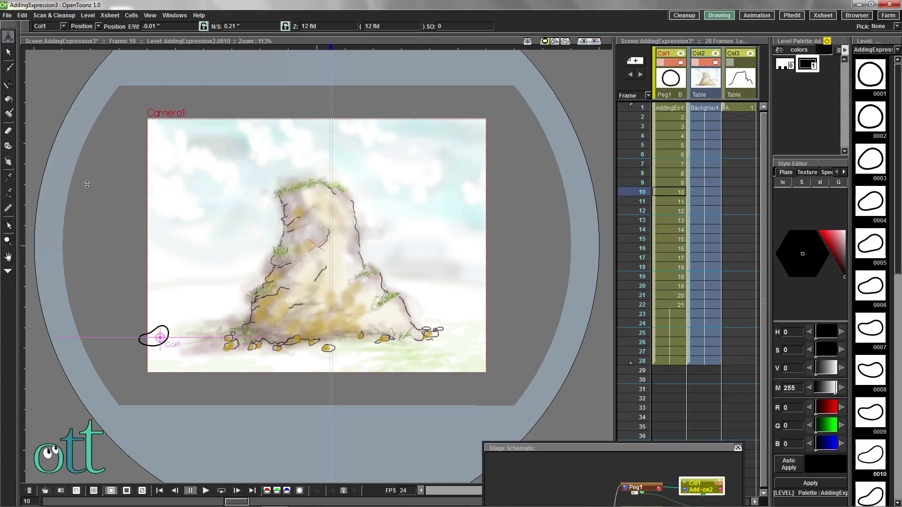
# - Recolour the ball's line style to dark sepia (RGB 63, 37, 37) with matte 207
pyautogui.click(807, 65)
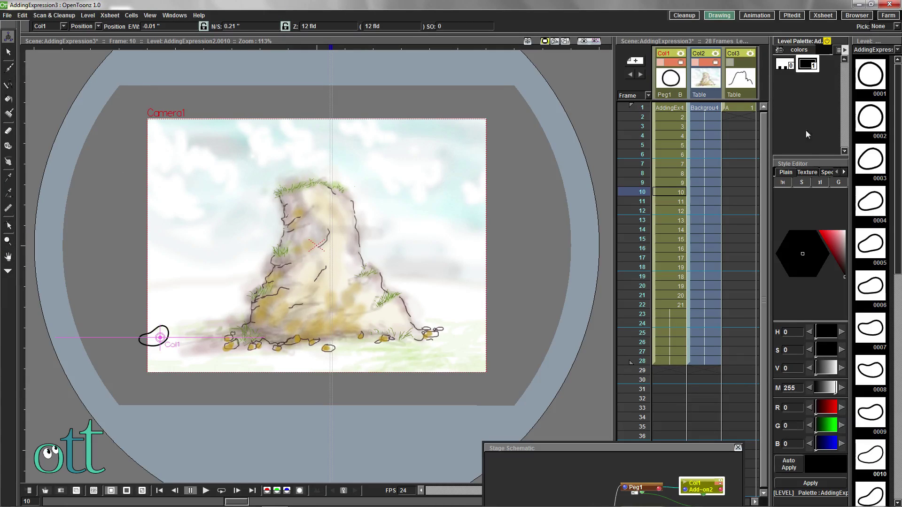
pyautogui.click(842, 265)
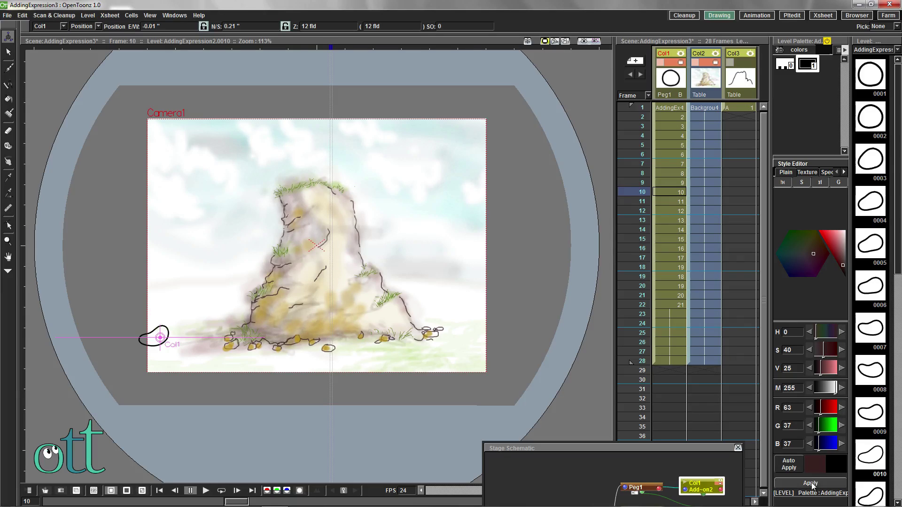
pyautogui.moveTo(832, 388); pyautogui.dragTo(830, 388)
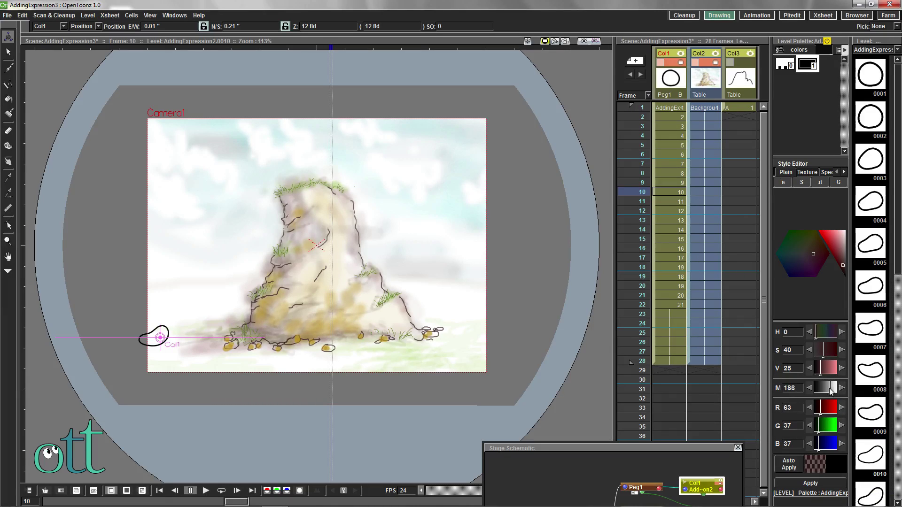
pyautogui.click(810, 481)
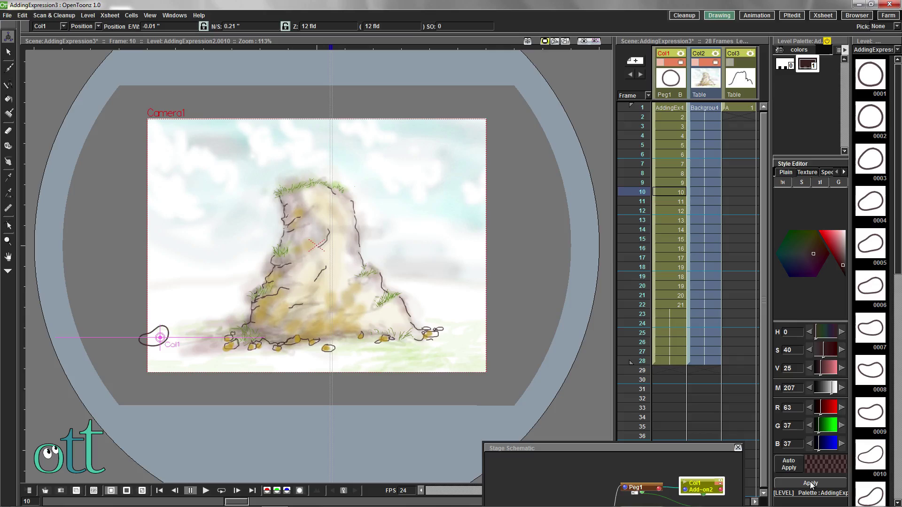